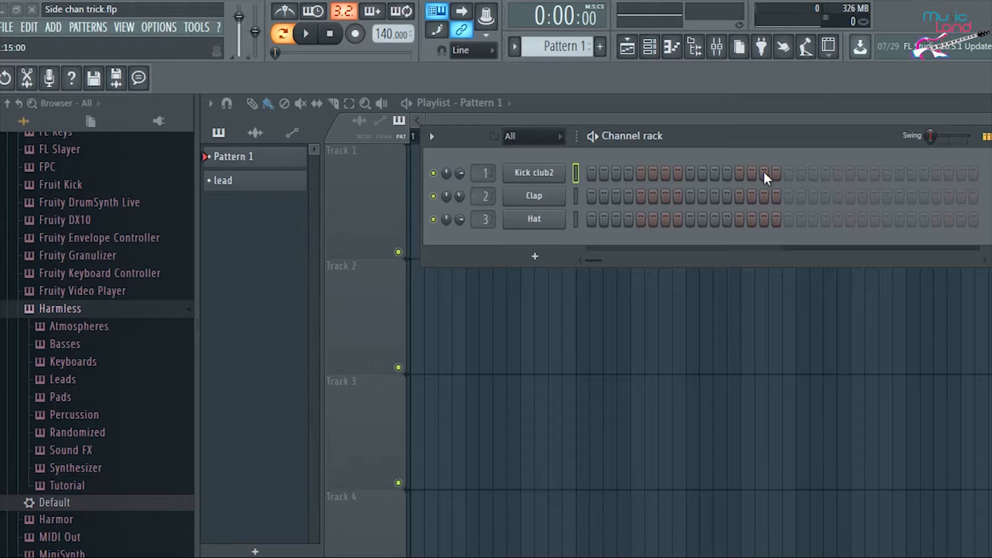
Fill every fourth step of the Kick club2 channel in Pattern 1 and play the beat back.
left_click_drag(793, 137, 607, 249)
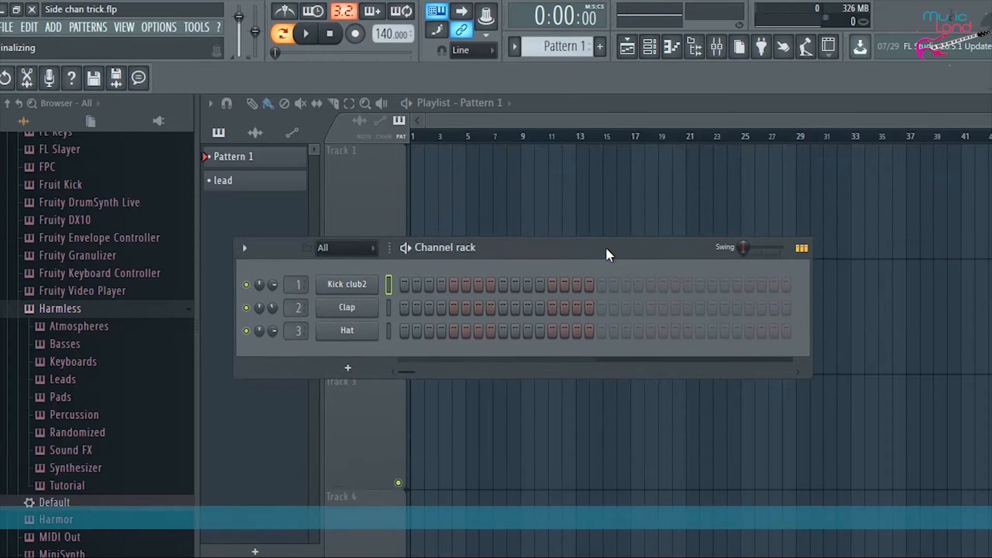
right_click(333, 284)
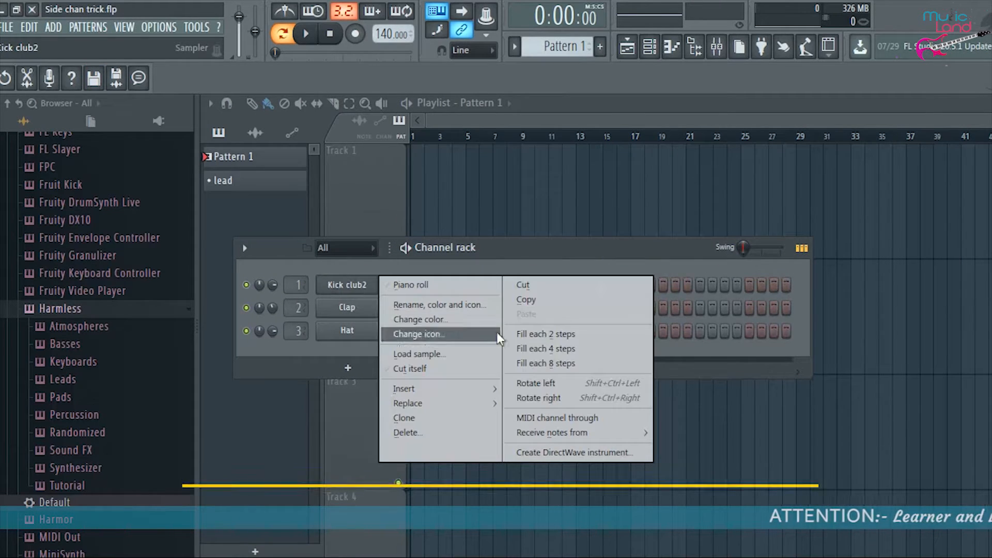
left_click(538, 350)
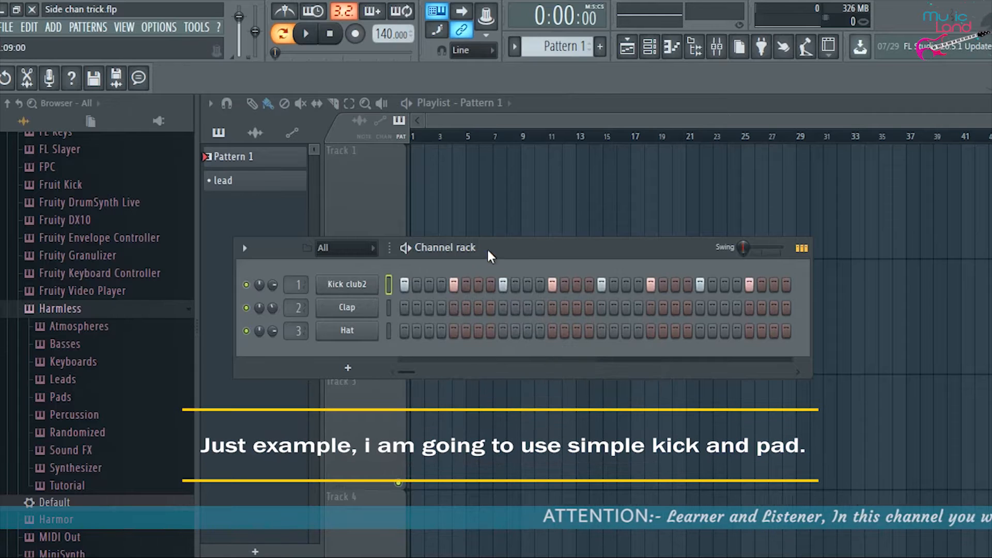
key("space")
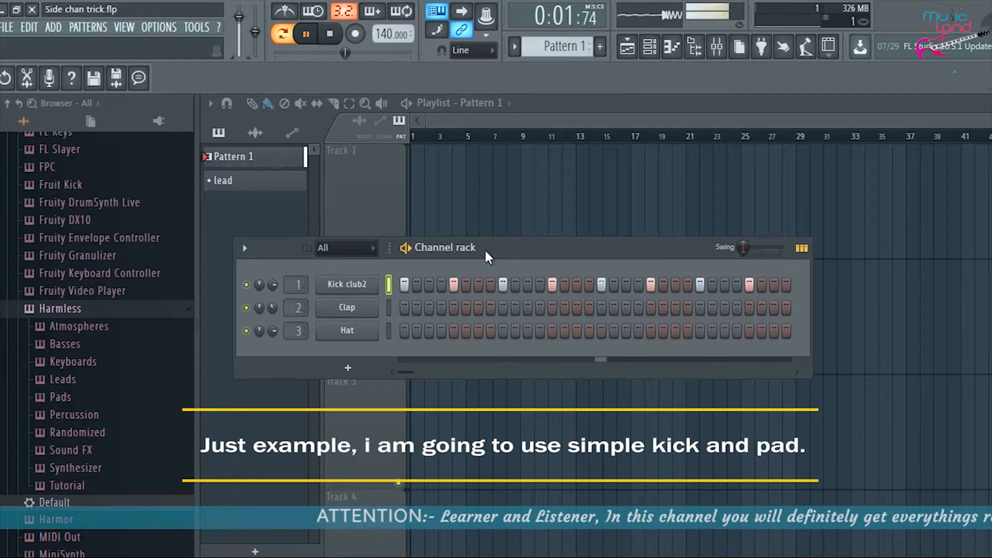
key("space")
Paint Pattern 1 clips back to back along Track 1 of the playlist from bar 1 through bar 22.
key("F6")
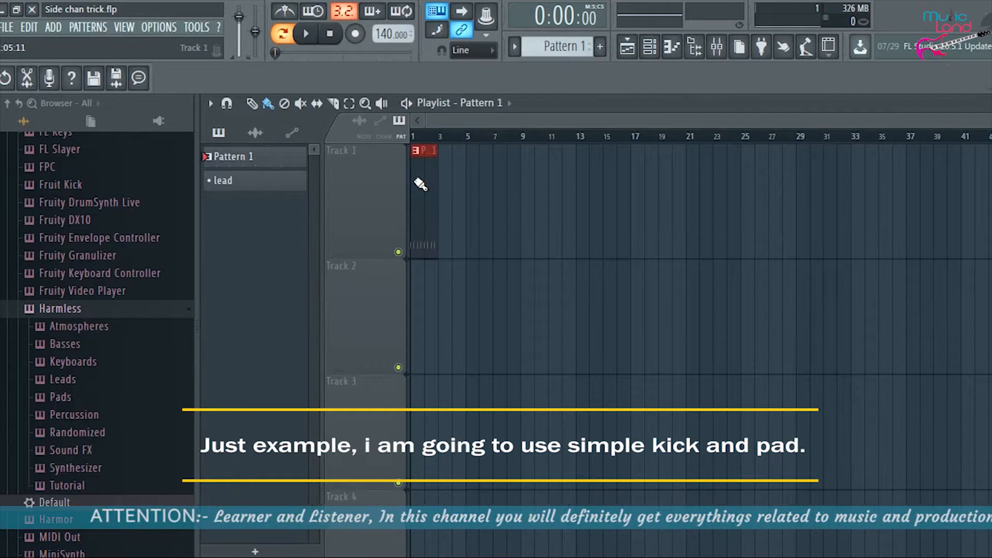
left_click_drag(420, 184, 700, 190)
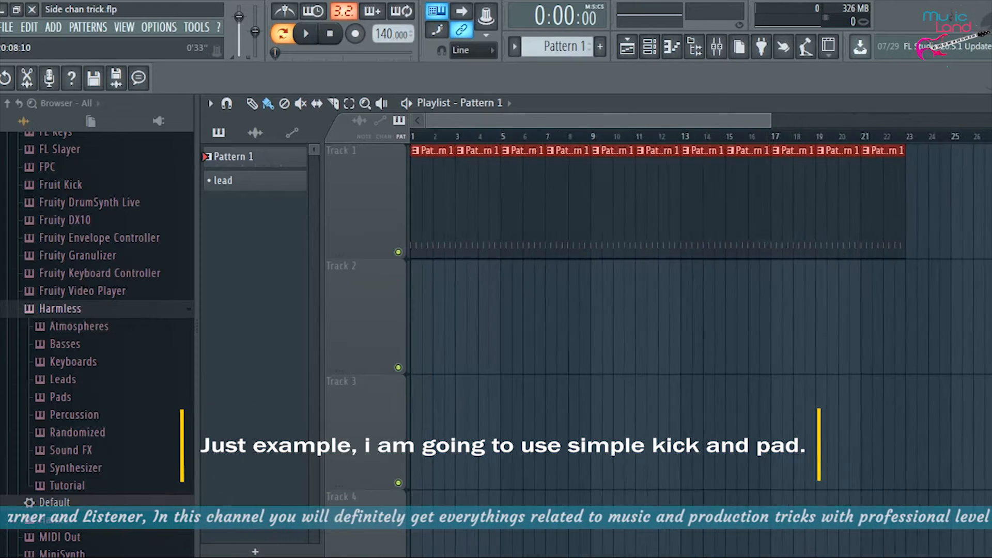
left_click_drag(678, 120, 684, 120)
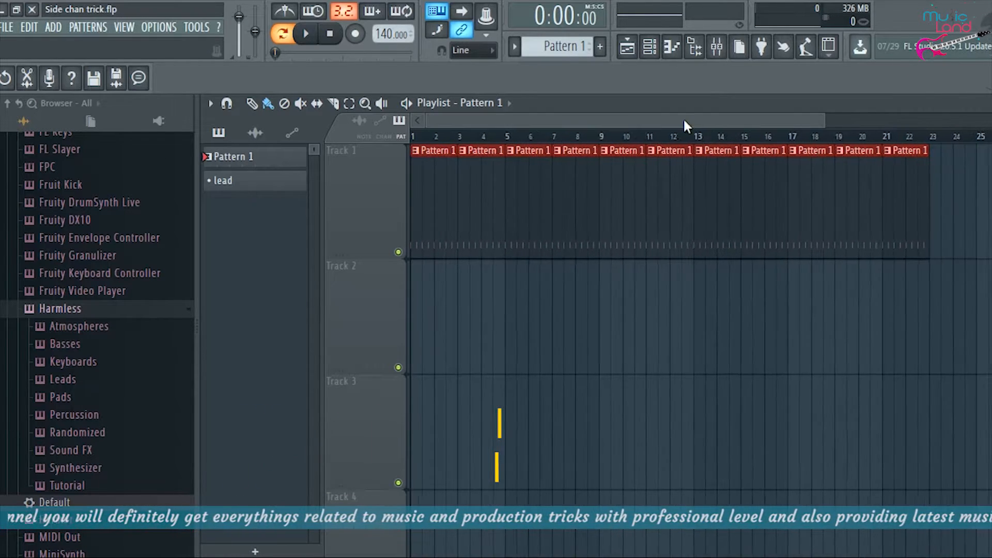
Create a new pattern named pad and place its clip at bar 1 of Track 2.
left_click(599, 45)
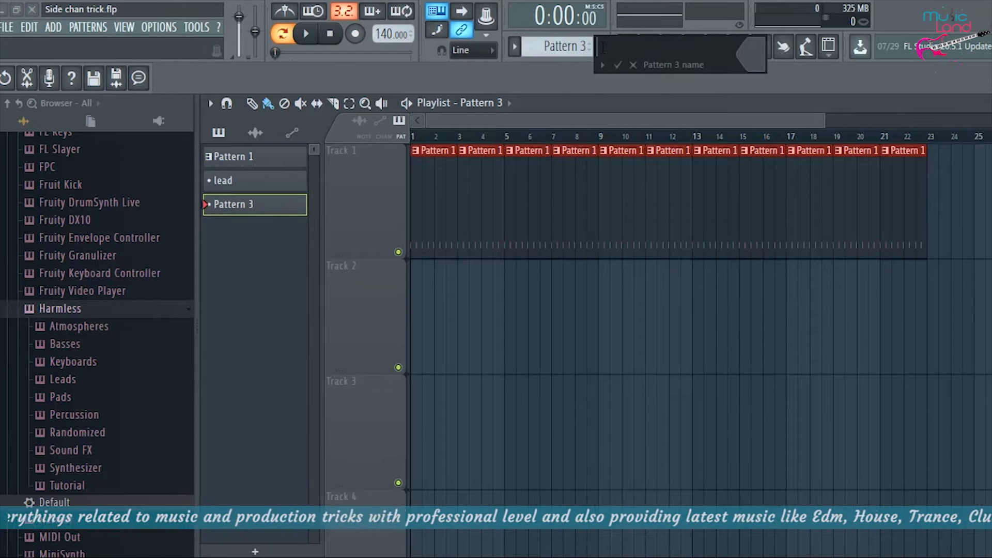
key("Return")
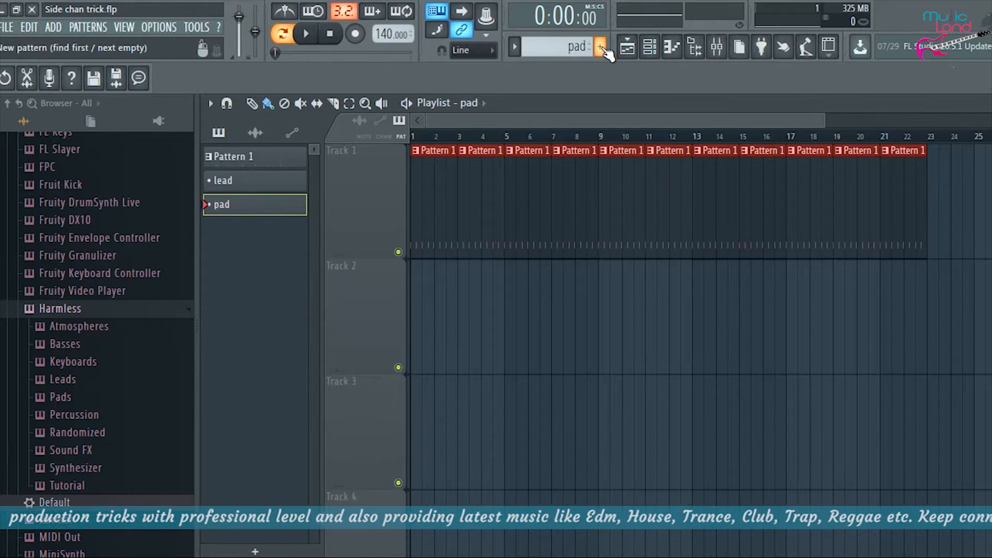
mouse_move(416, 309)
left_mouse_down()
mouse_move(443, 306)
mouse_move(424, 312)
left_mouse_up()
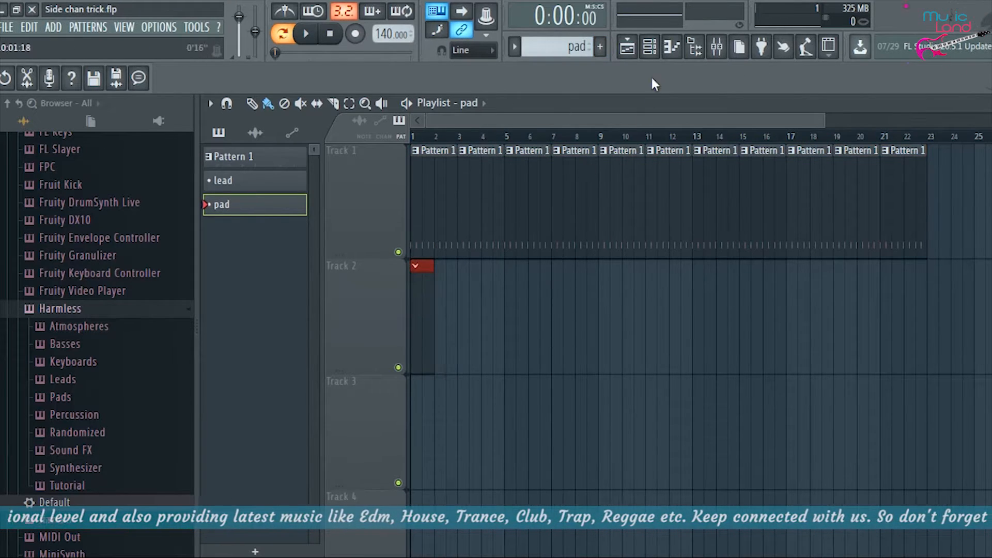
Add a Harmless instrument channel with the Heavy Cream FG preset and open its piano roll for the pad pattern.
left_click(649, 47)
left_click(343, 366)
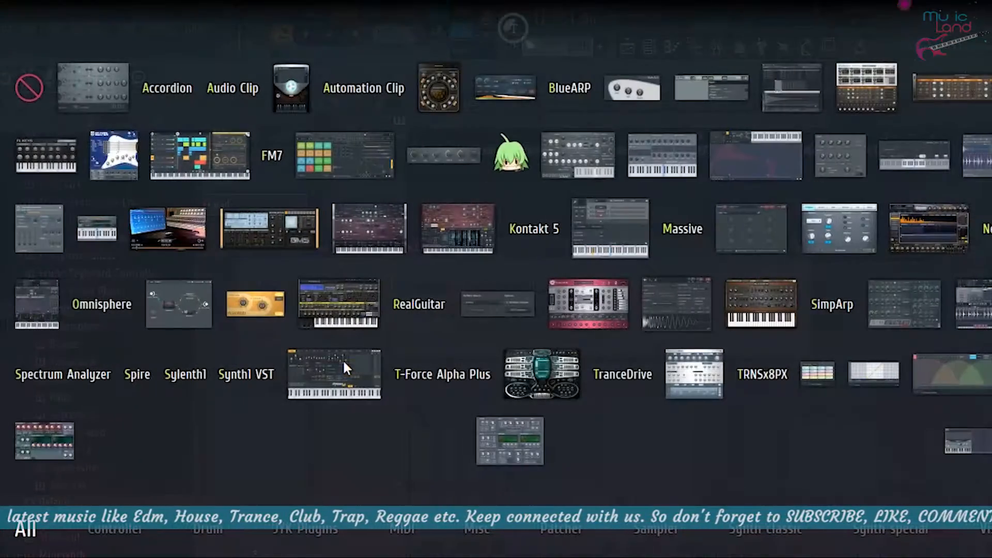
left_click(361, 228)
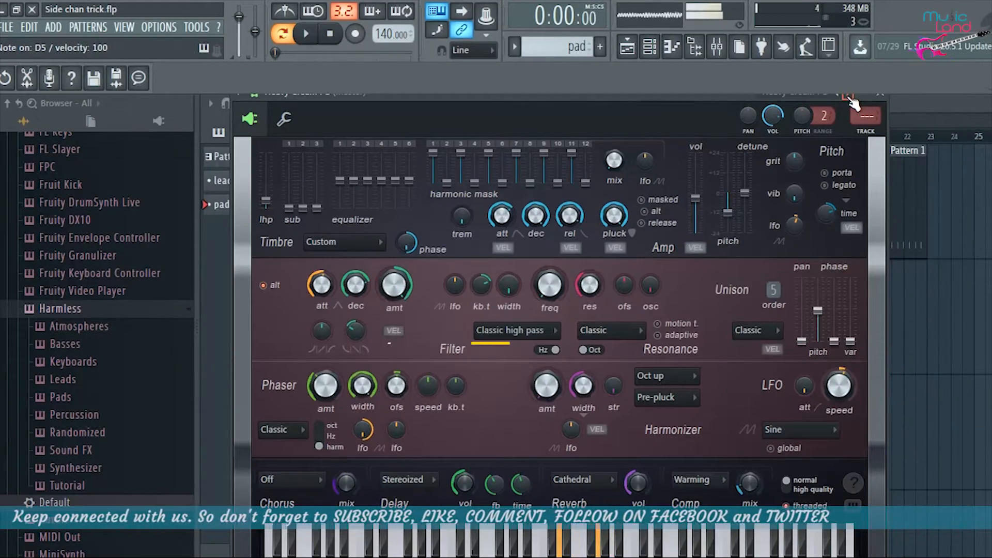
left_click(634, 50)
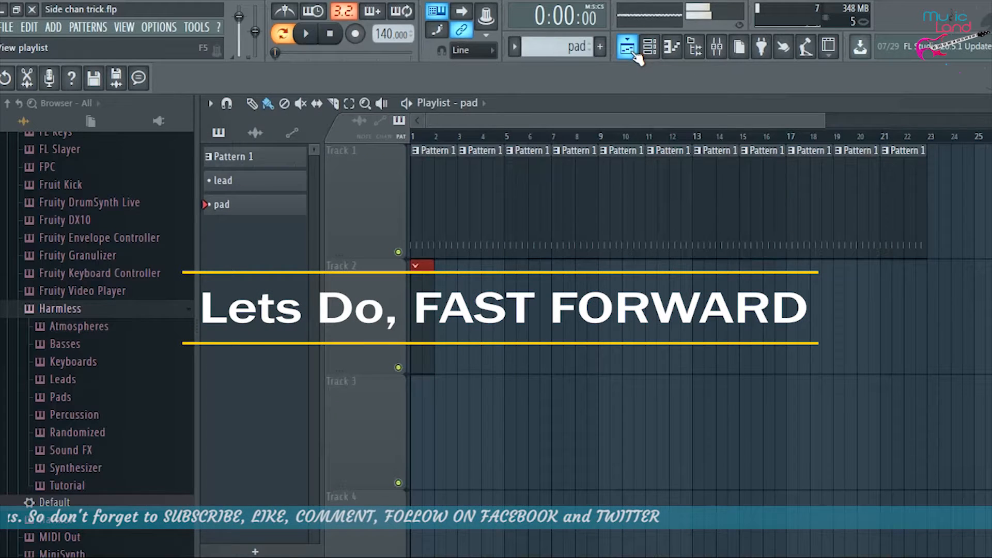
left_click(675, 51)
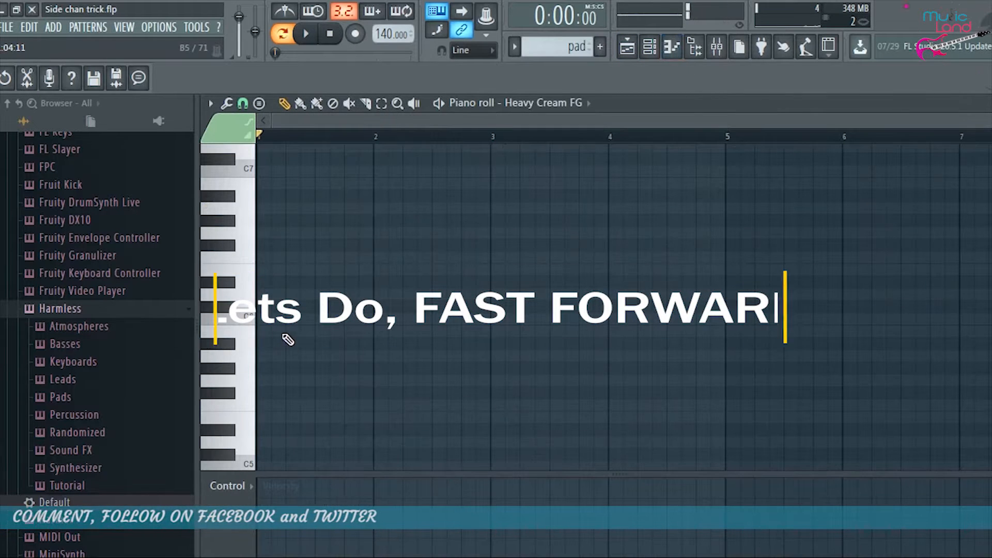
Play the playlist from the start to hear the kick together with the pad chords.
key("F5")
key("space")
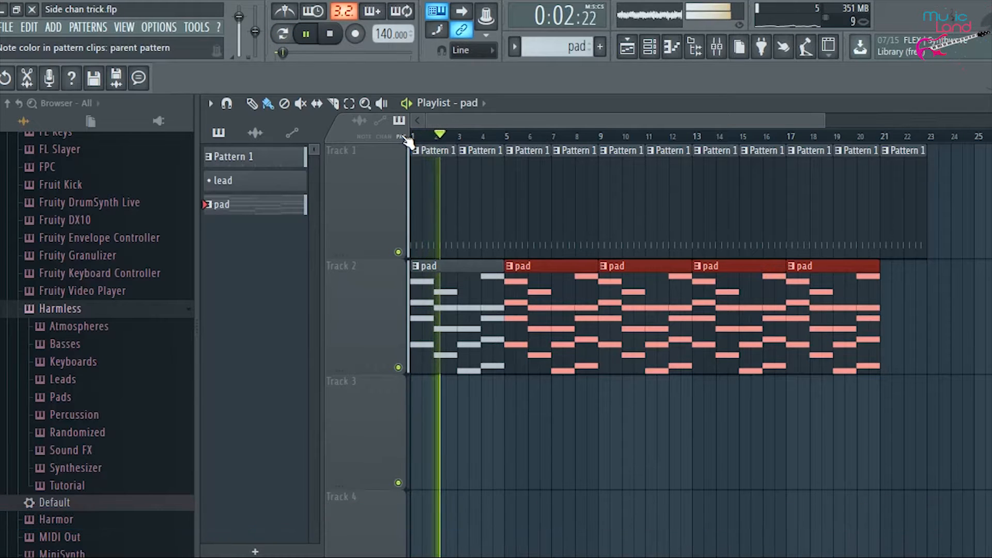
key("space")
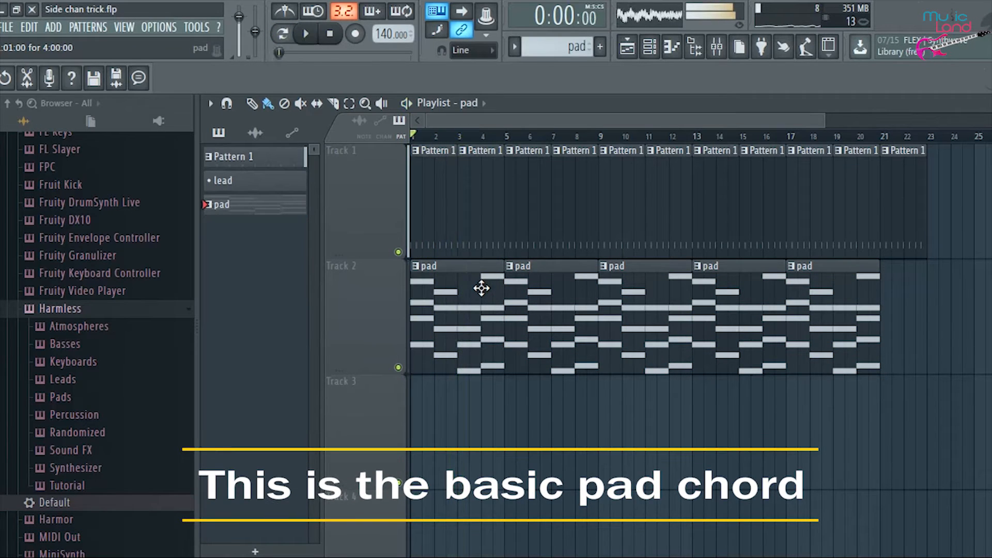
Route the Kick club2 channel to a free mixer track and shift that track to insert 7.
left_click(635, 51)
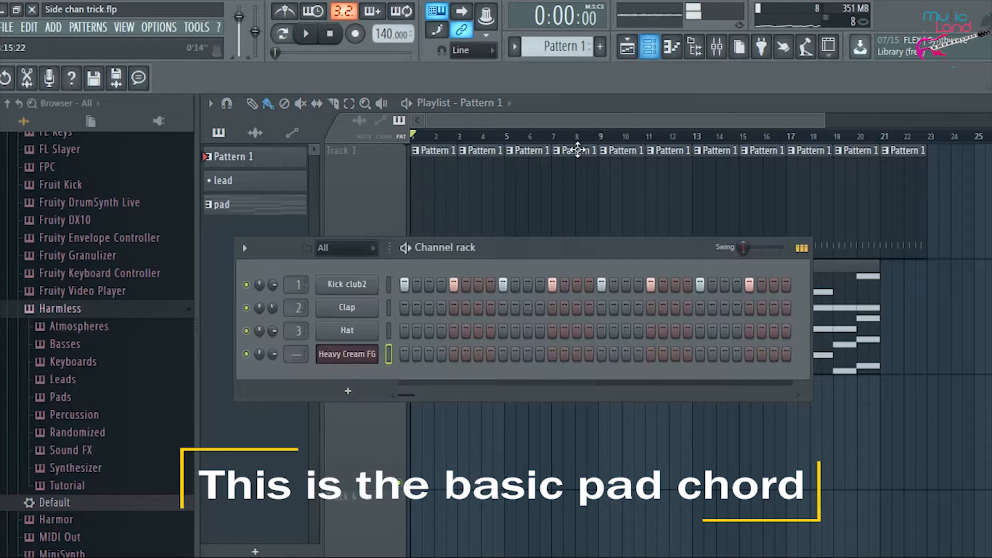
left_click(357, 285)
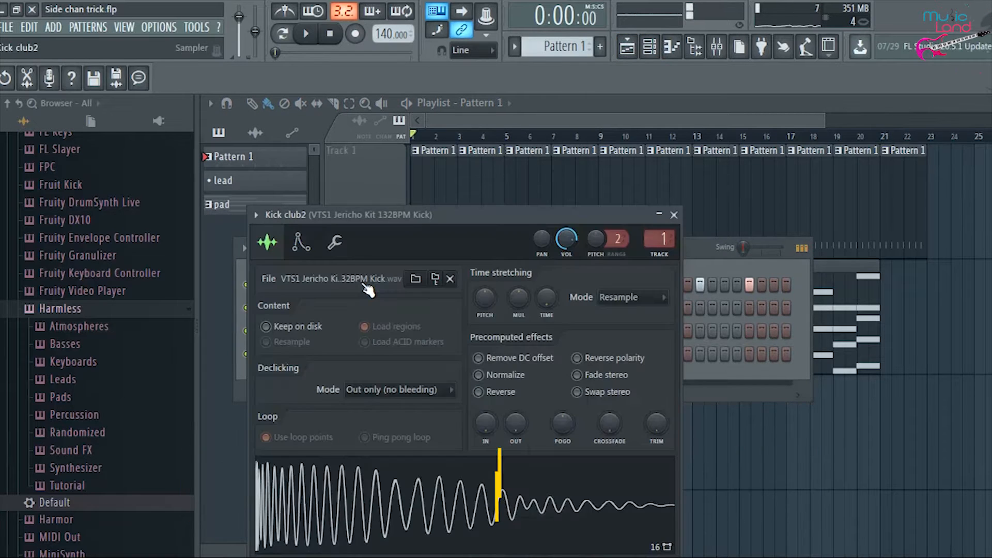
left_click(254, 214)
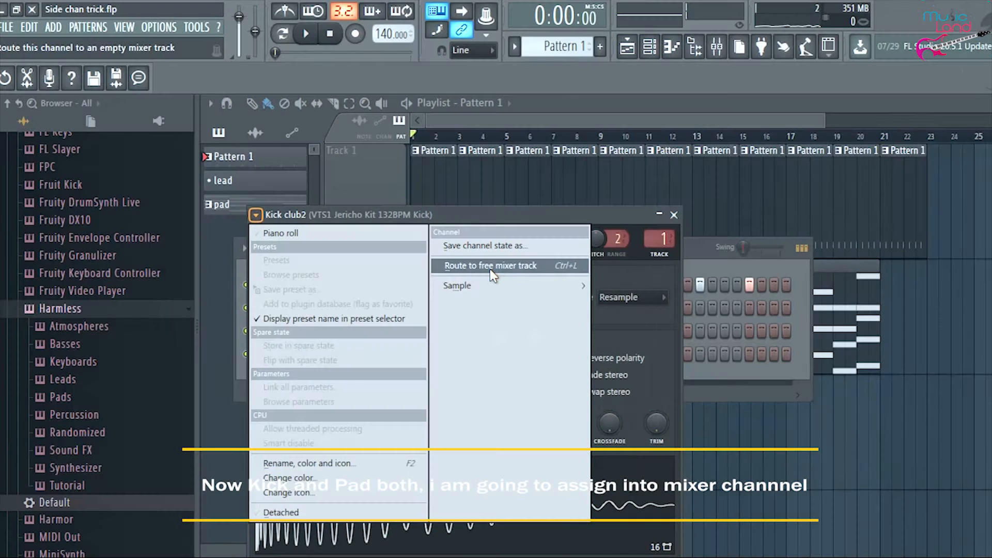
left_click(489, 265)
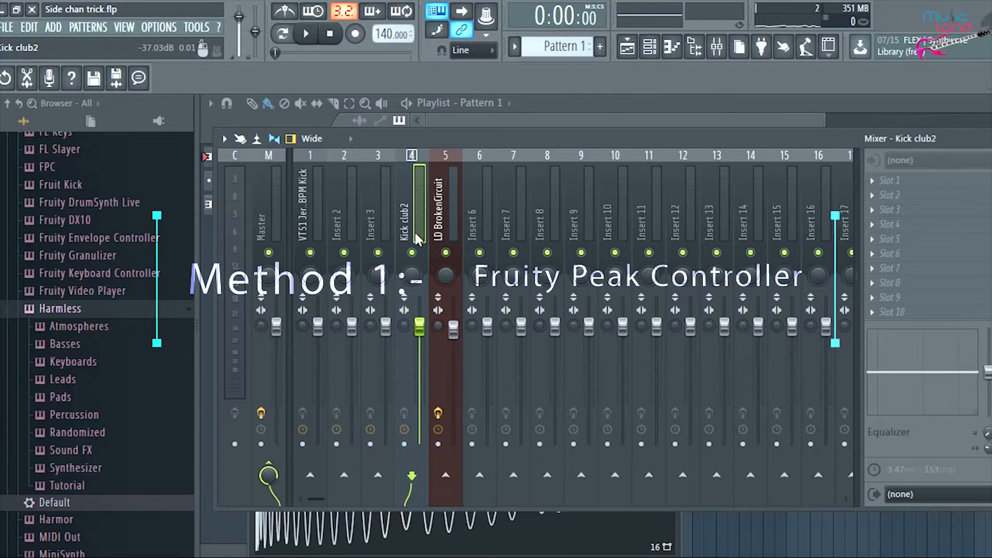
scroll(415, 230, "down", 3)
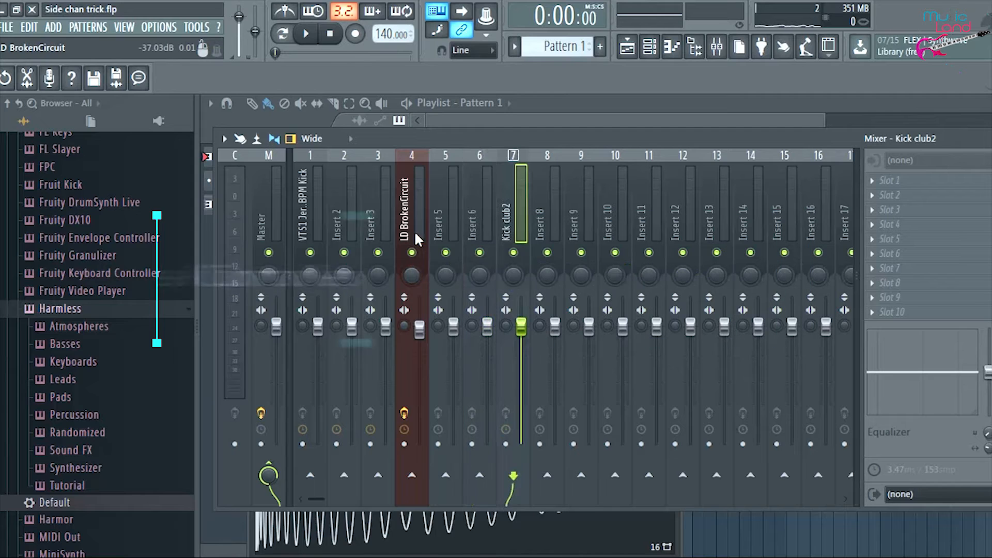
Route the Heavy Cream FG channel to a free mixer track, shift it to insert 7, and play both sounds.
key("ctrl+l")
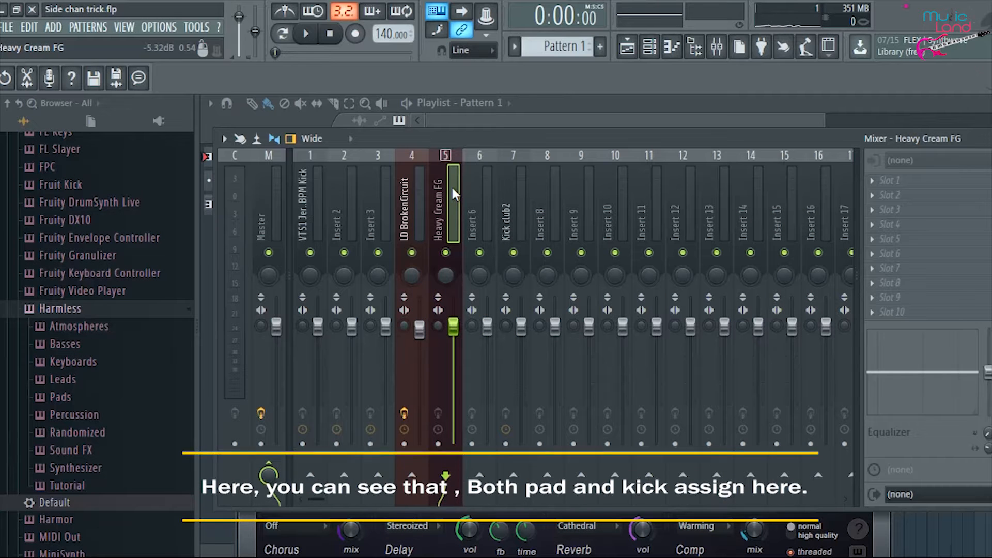
key("alt+Right")
key("alt+Right")
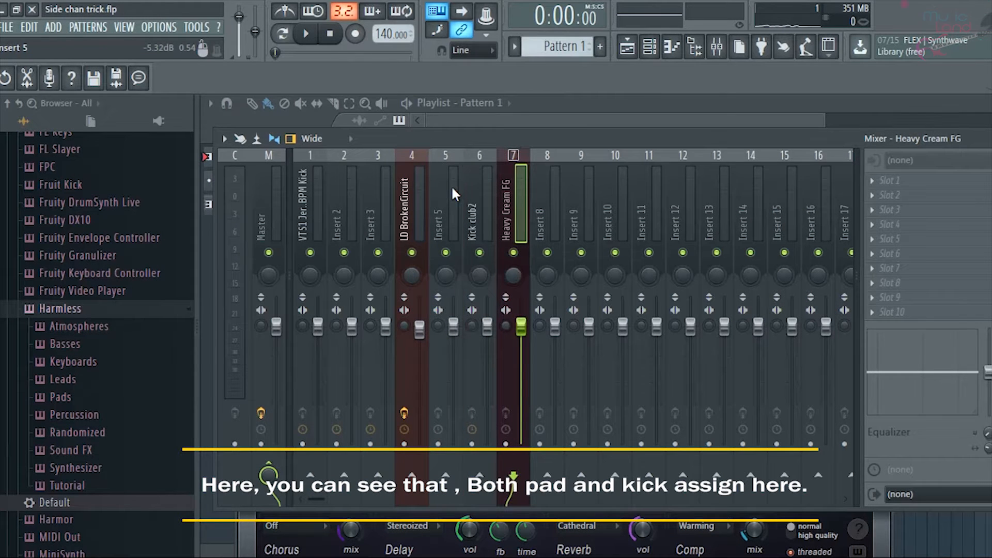
key("space")
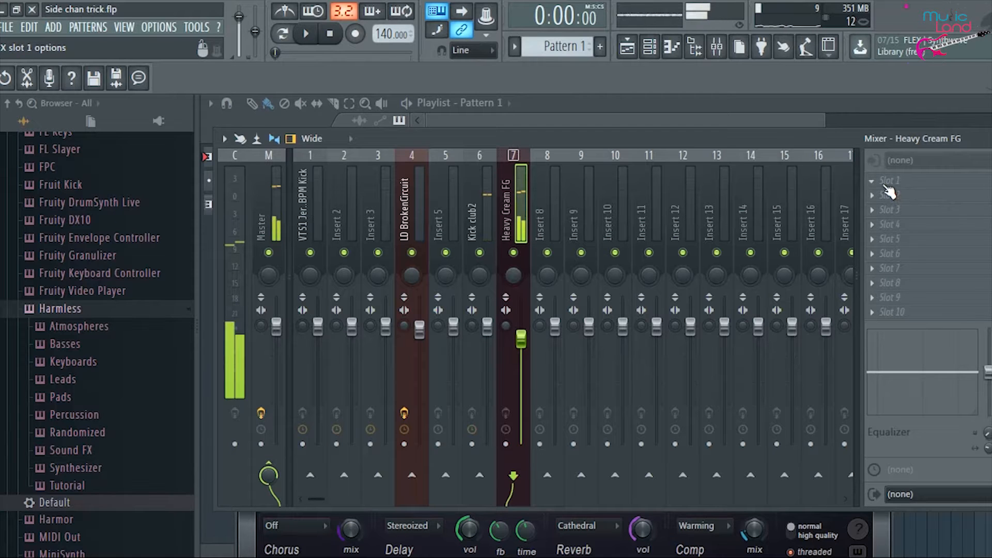
Load Fruity Peak Controller into effect slot 1 of the Kick club2 mixer track.
left_click(478, 209)
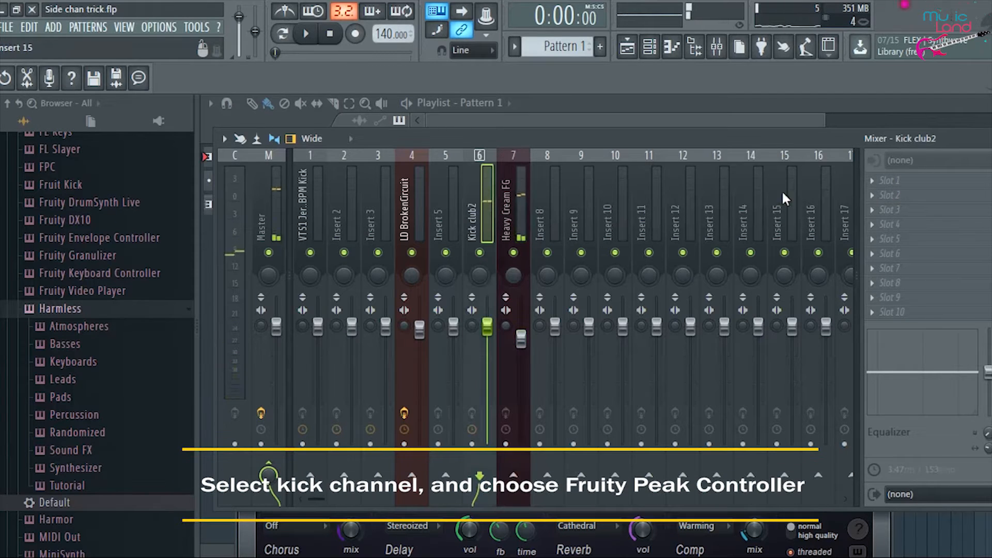
left_click(878, 180)
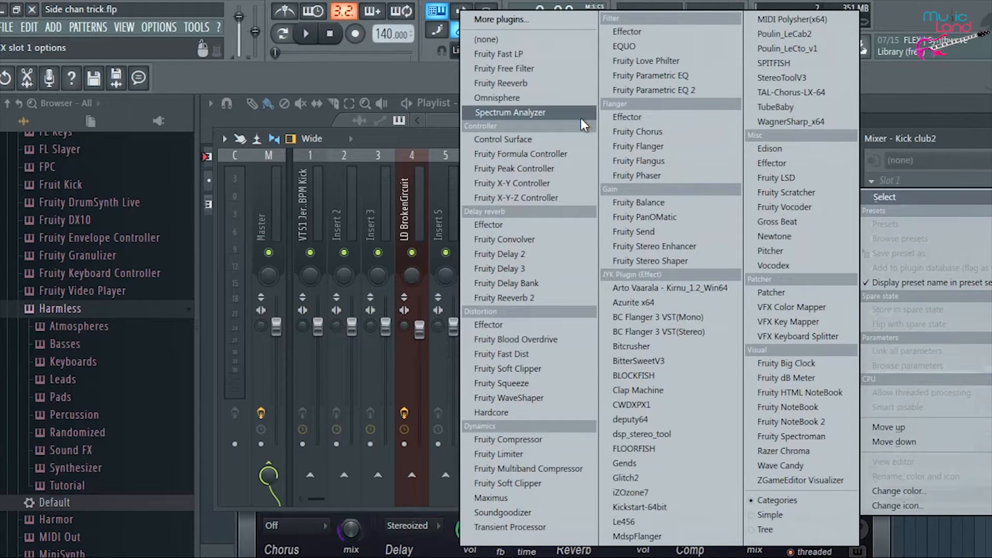
left_click(537, 168)
Hide the browser and arrange the peak controller and mixer windows so the controller's knobs and the track faders are both reachable.
left_click_drag(509, 220, 520, 149)
left_click(698, 51)
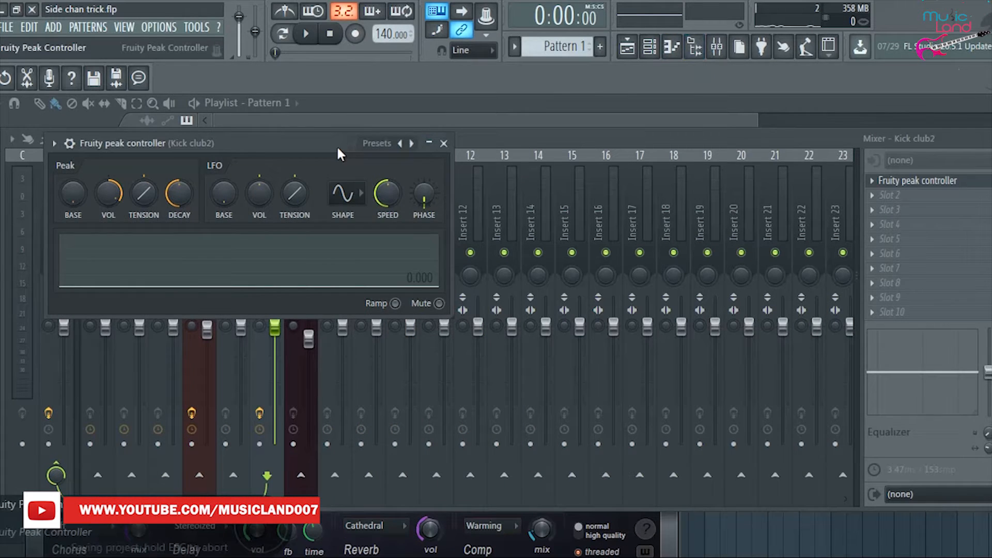
left_click_drag(336, 145, 273, 109)
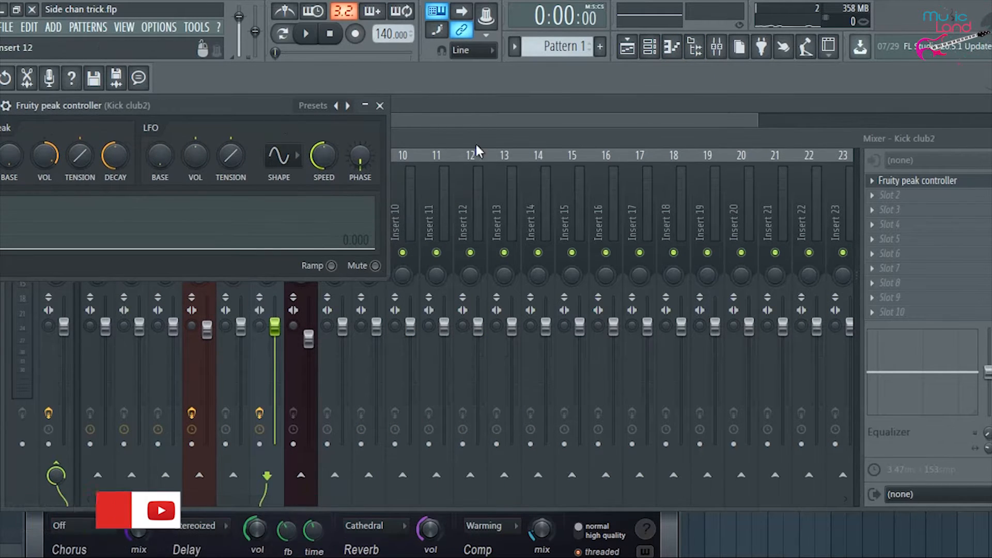
left_click(475, 138)
left_click_drag(476, 136, 433, 234)
Link the Heavy Cream FG mixer track's volume fader to the internal controller Peak ctrl - Peak+LFO with the Inverted mapping formula.
left_click(302, 296)
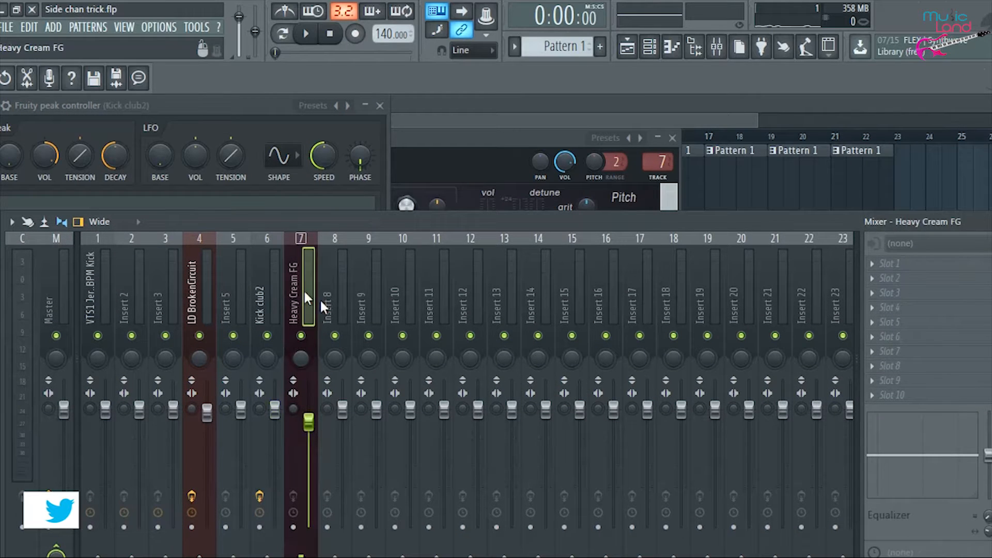
right_click(311, 421)
left_click(354, 450)
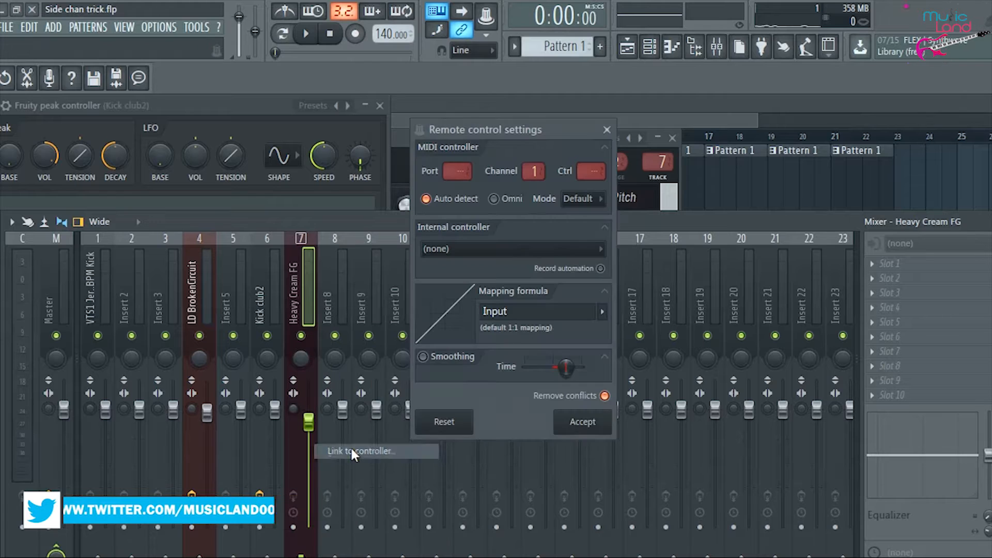
left_click(452, 247)
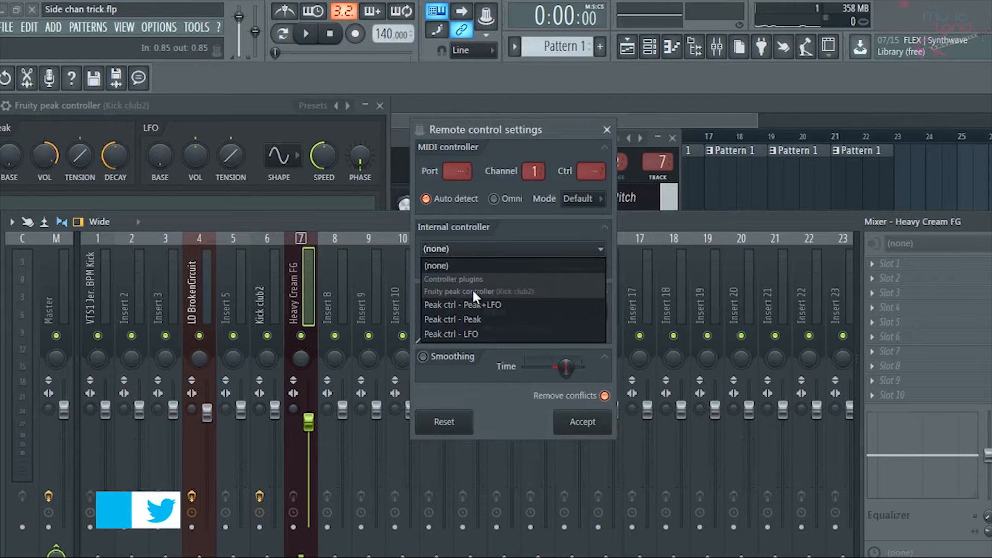
left_click(483, 305)
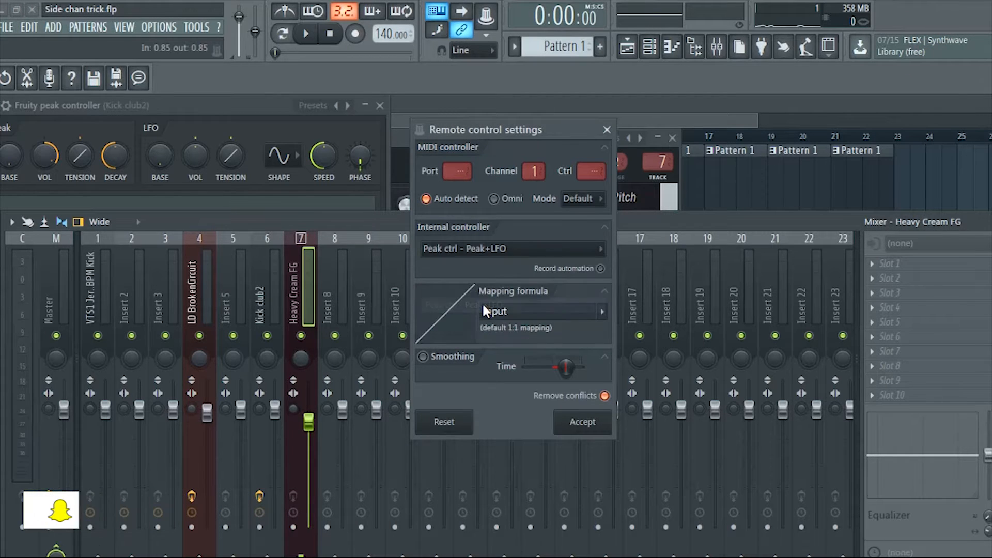
left_click(602, 312)
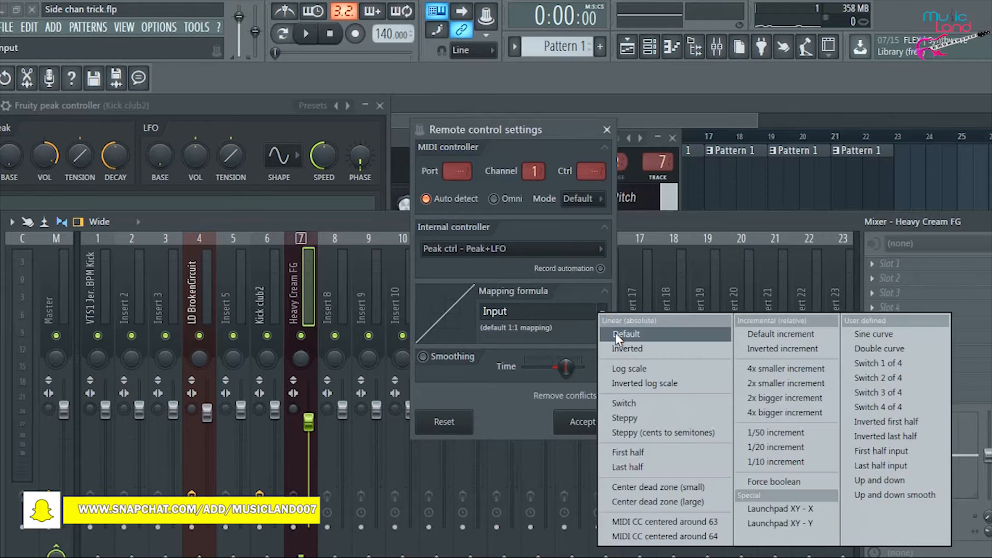
left_click(618, 348)
left_click(586, 422)
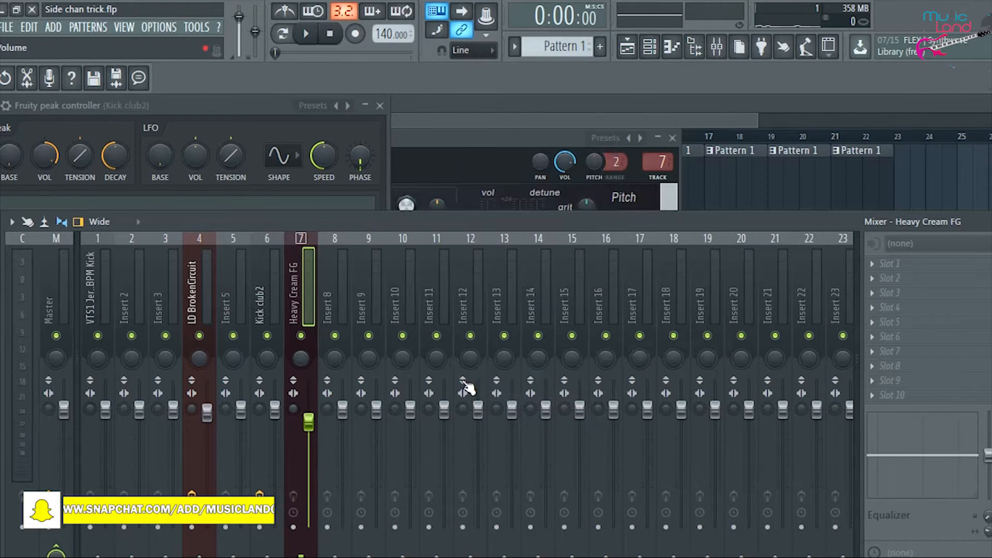
Start playback and move the Fruity Peak Controller window clear of the Heavy Cream FG track so its fader movement can be watched.
left_click(12, 159)
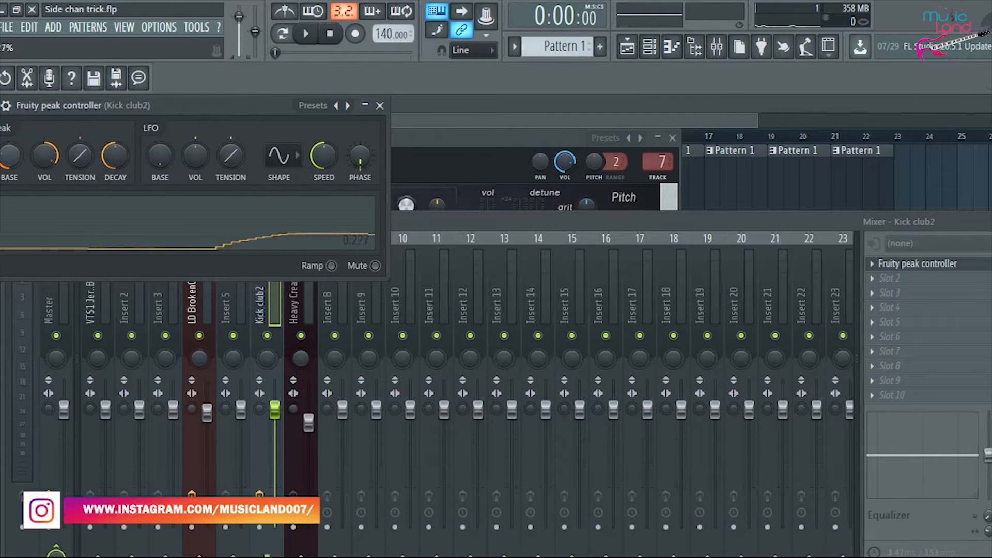
key("space")
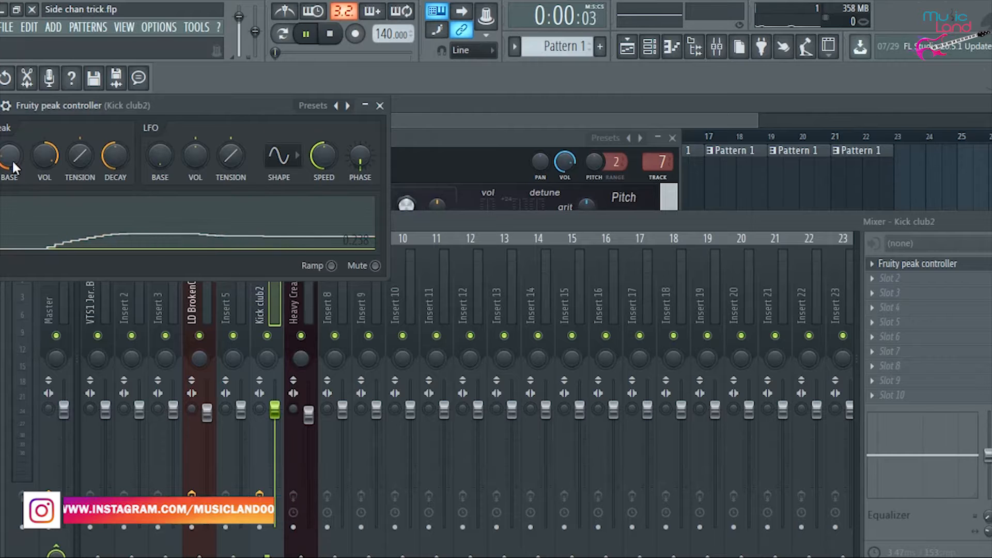
left_click_drag(78, 124, 687, 244)
Tune the peak controller's Peak base, volume, decay and tension by ear against the pad's ducking, and stop playback.
left_click_drag(698, 294, 631, 282)
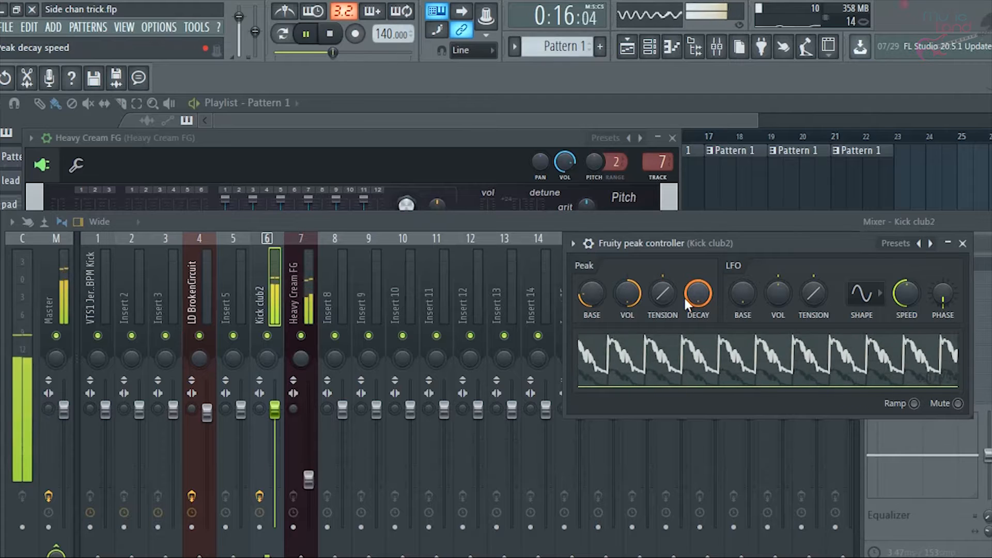
left_click_drag(683, 296, 683, 268)
left_click_drag(636, 293, 636, 287)
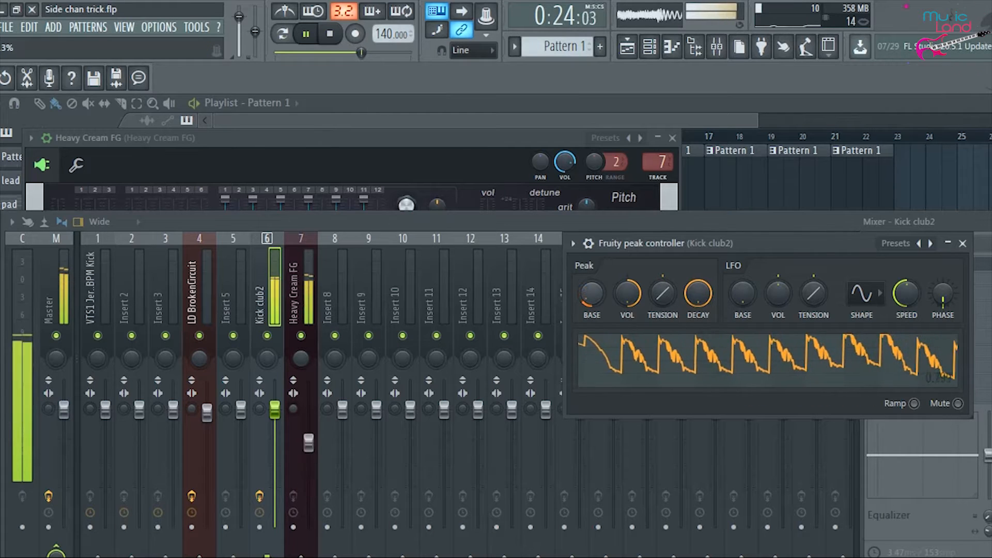
left_click_drag(655, 288, 655, 277)
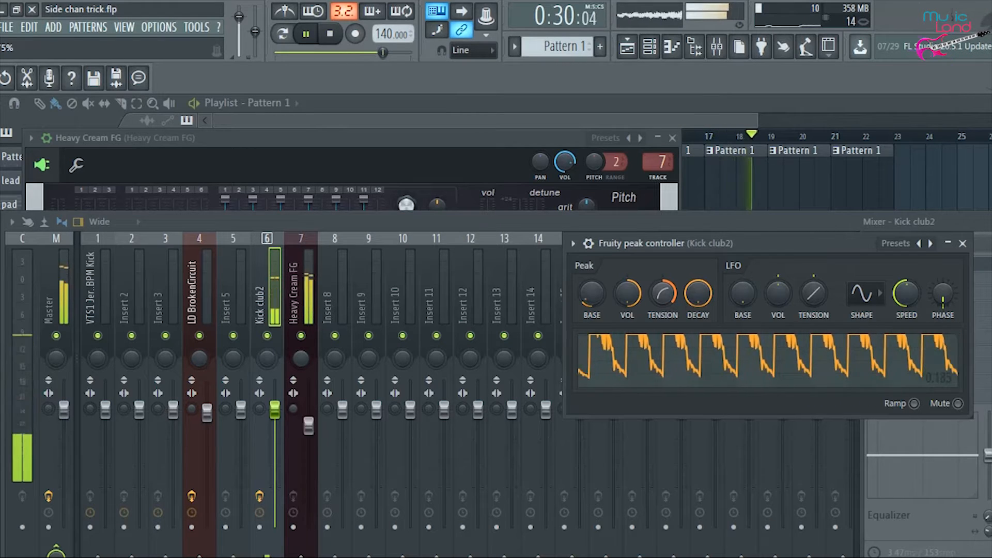
mouse_move(663, 293)
left_mouse_down()
mouse_move(663, 328)
mouse_move(663, 308)
left_mouse_up()
key("space")
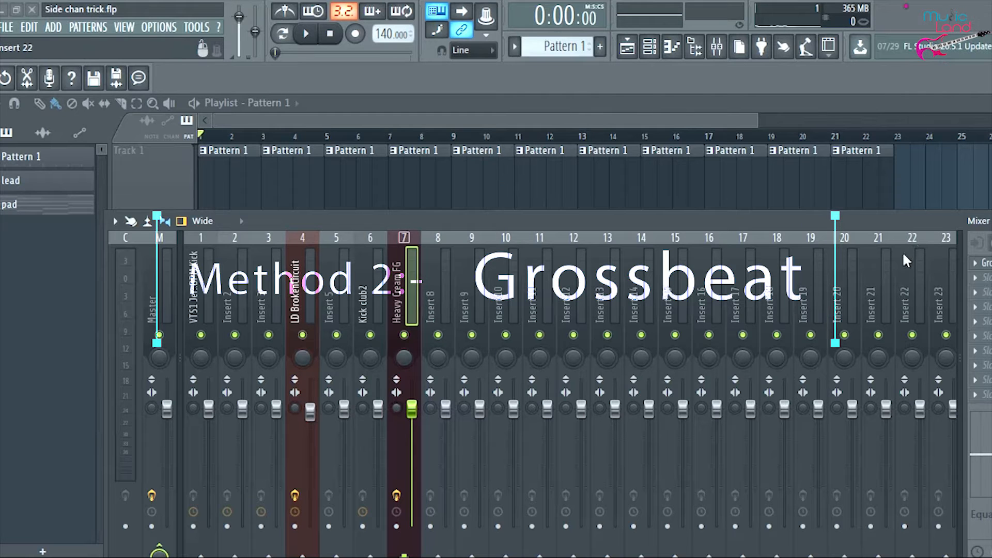
Play the pattern briefly, shift the mixer to reach its effect slots, and open Gross Beat on the Heavy Cream FG track.
key("space")
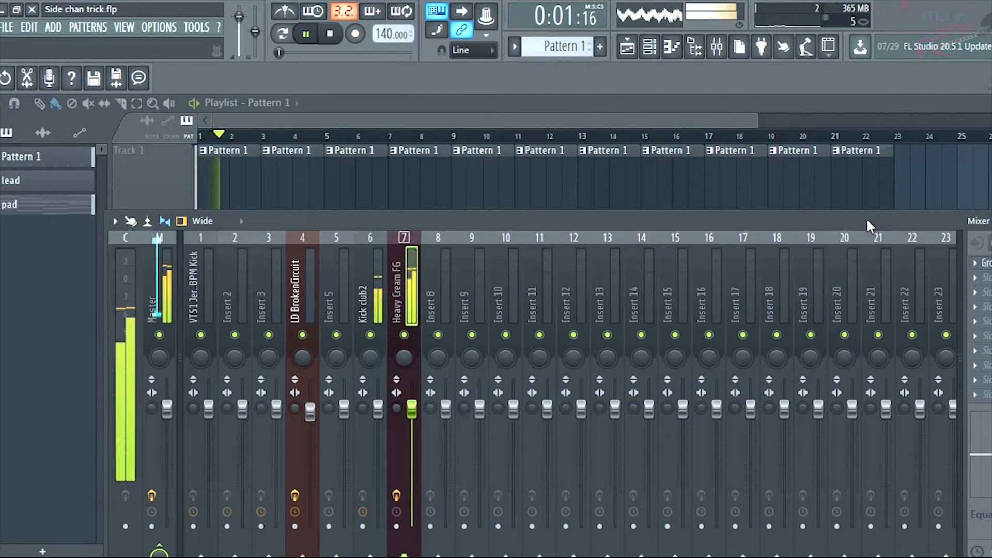
left_click_drag(866, 218, 815, 222)
key("space")
left_click(969, 272)
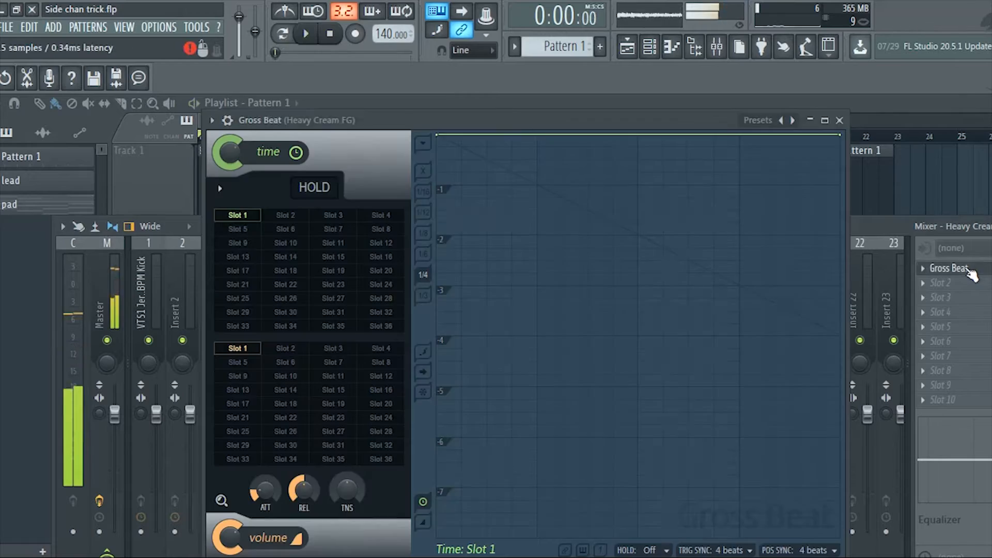
Reload Gross Beat into effect slot 1 of the Heavy Cream FG track from the full plugin picker.
left_click(971, 275)
left_click(922, 268)
left_click(875, 203)
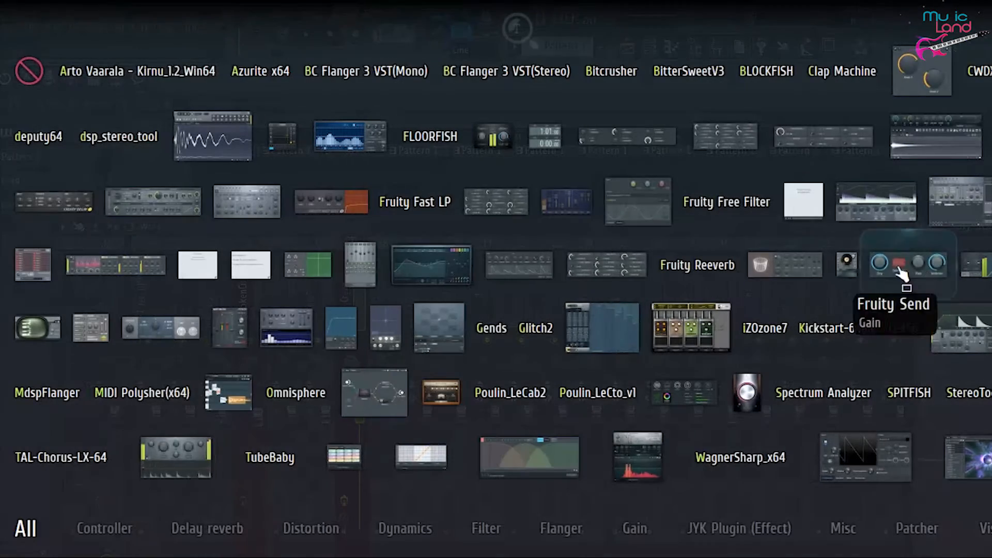
left_click(602, 330)
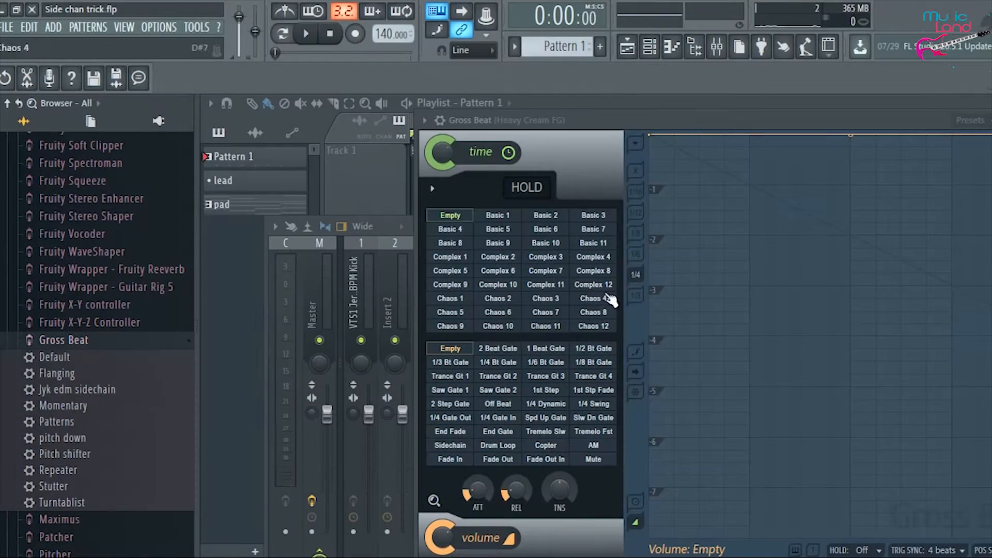
Reposition the Gross Beat window, load its Default preset and select volume Slot 1 for editing.
left_click_drag(689, 125, 536, 111)
left_click(795, 135)
left_click(808, 144)
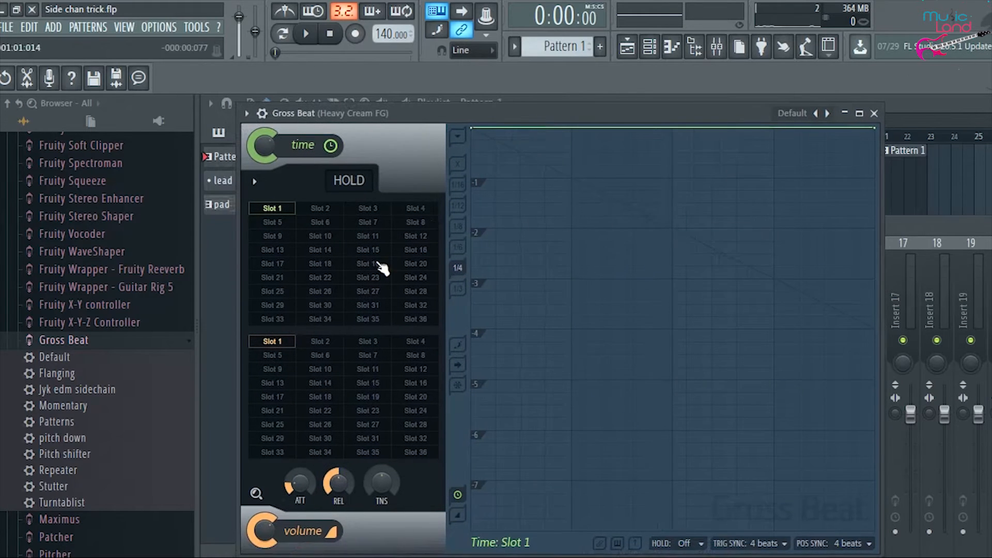
left_click(279, 354)
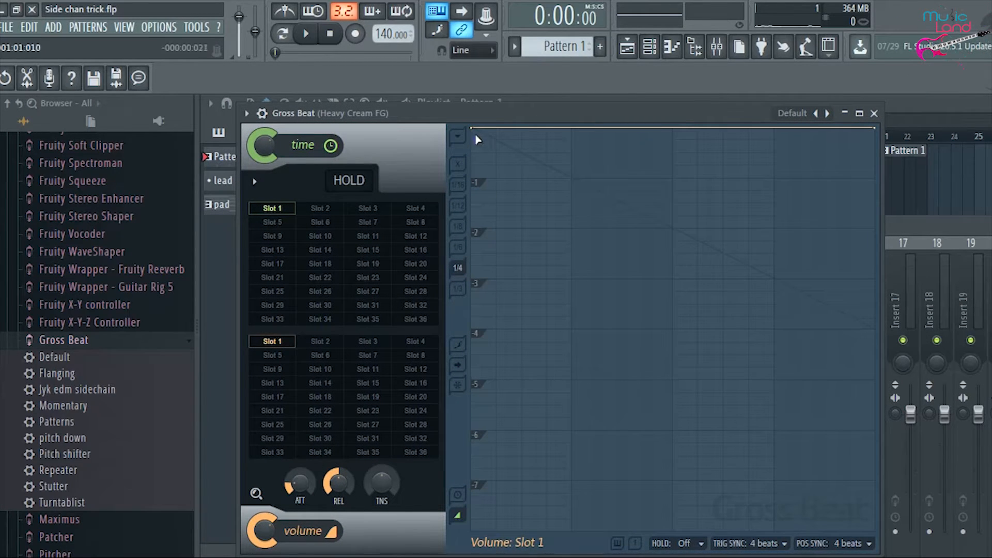
Shape the volume envelope into four ramps, one per beat, each rising from zero to full and dropping vertically between beats.
left_click_drag(475, 132, 463, 543)
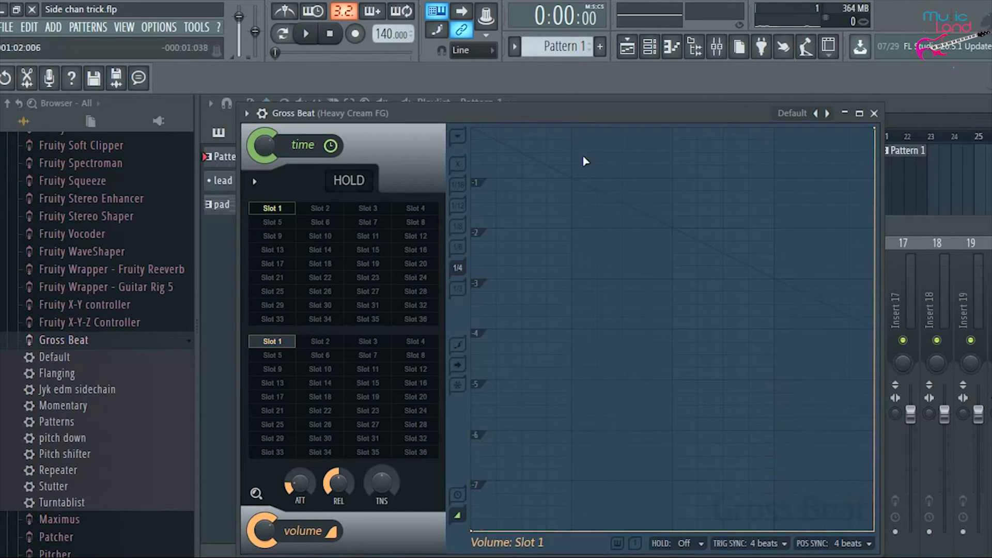
left_click(572, 128)
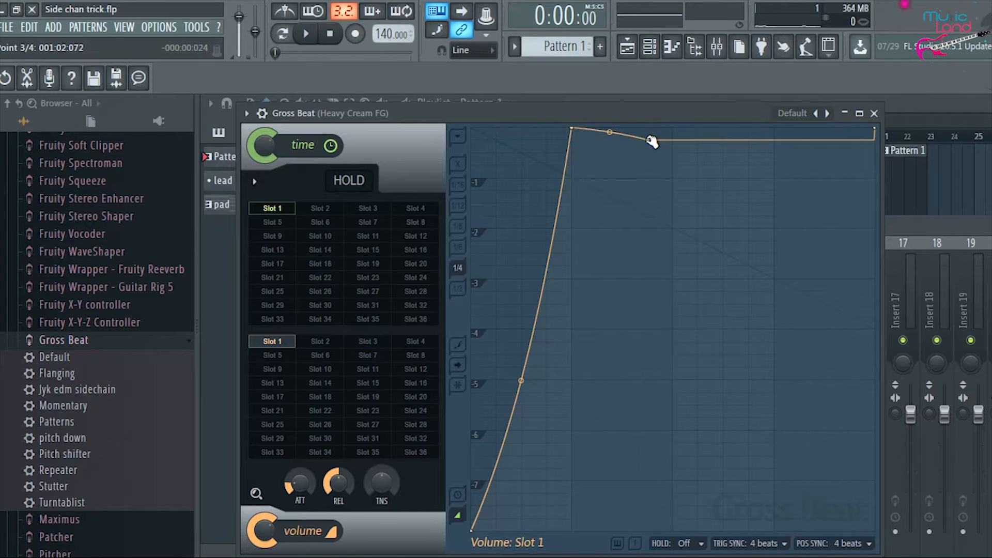
left_click_drag(652, 142, 566, 552)
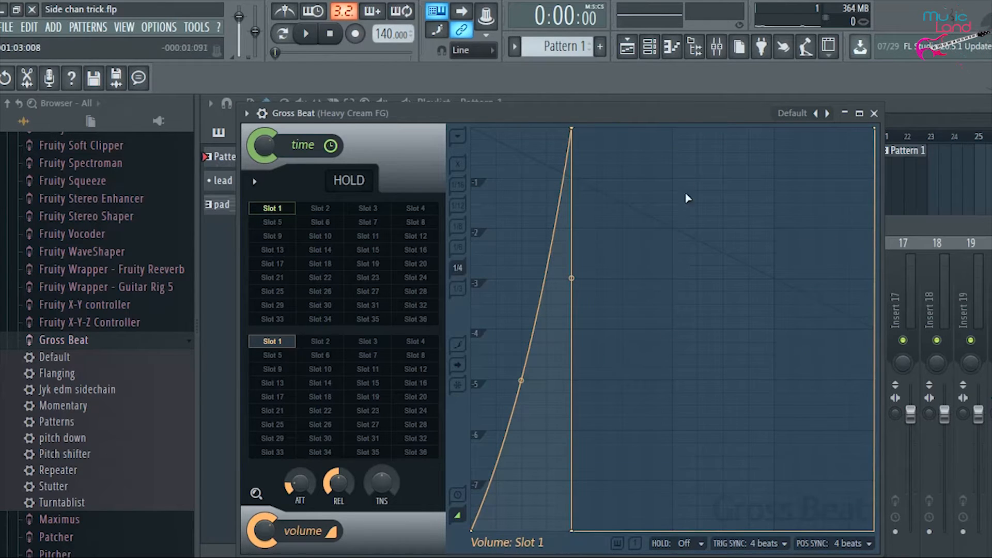
left_click(677, 128)
mouse_move(682, 132)
left_mouse_down()
mouse_move(731, 195)
mouse_move(675, 550)
left_mouse_up()
left_click_drag(786, 269, 782, 131)
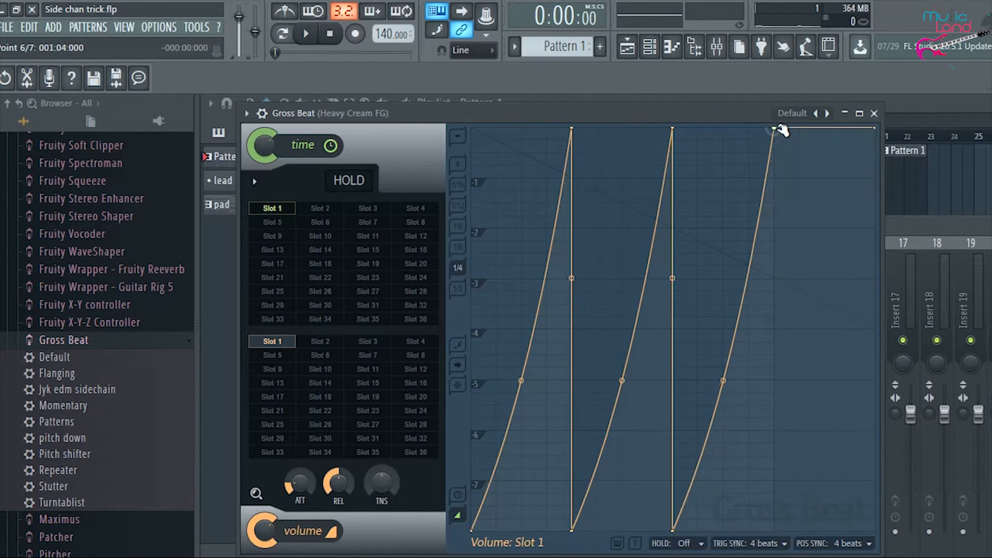
left_click_drag(827, 192, 761, 550)
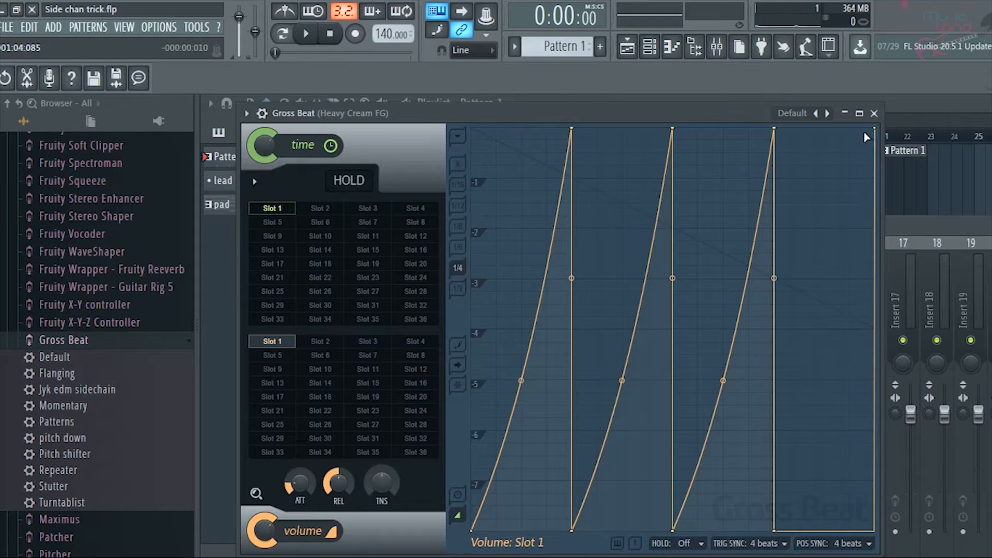
left_click_drag(836, 305, 852, 343)
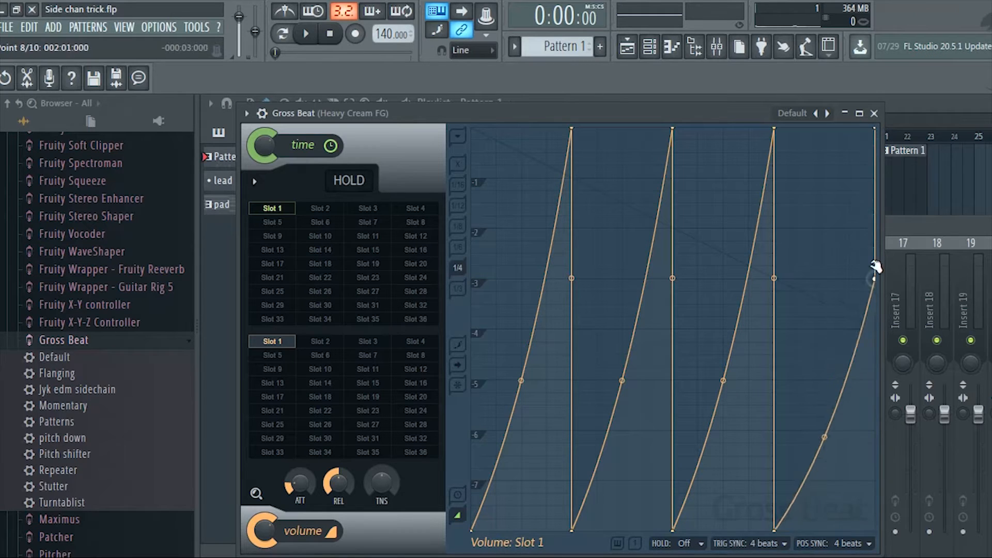
left_click_drag(876, 266, 881, 97)
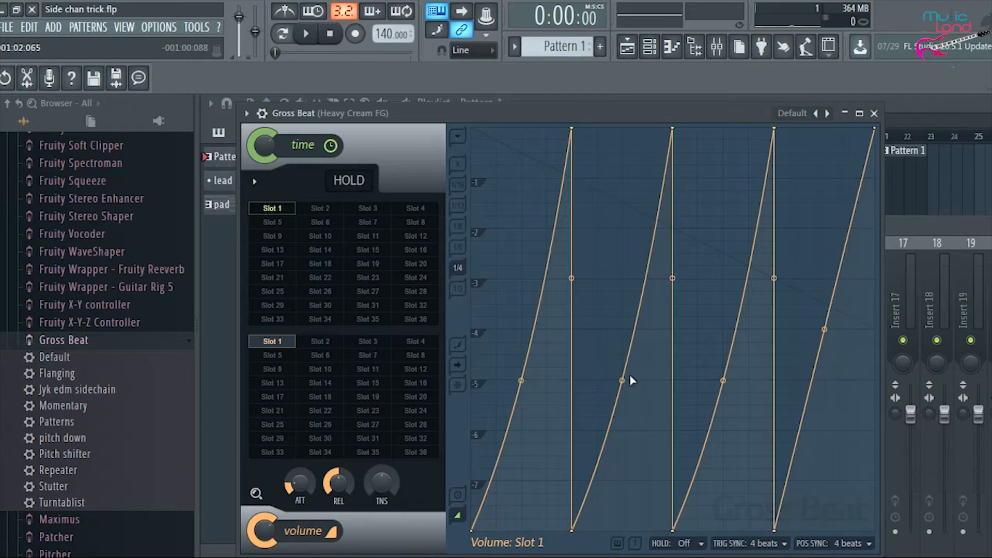
Straighten the first three volume ramps with their tension handles and start playback.
left_click_drag(522, 380, 522, 330)
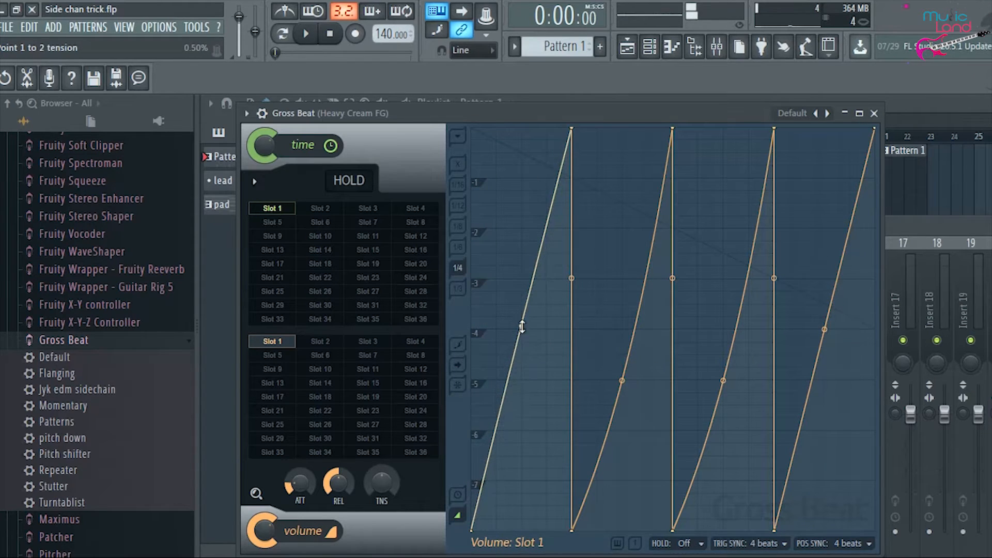
left_click_drag(622, 377, 622, 315)
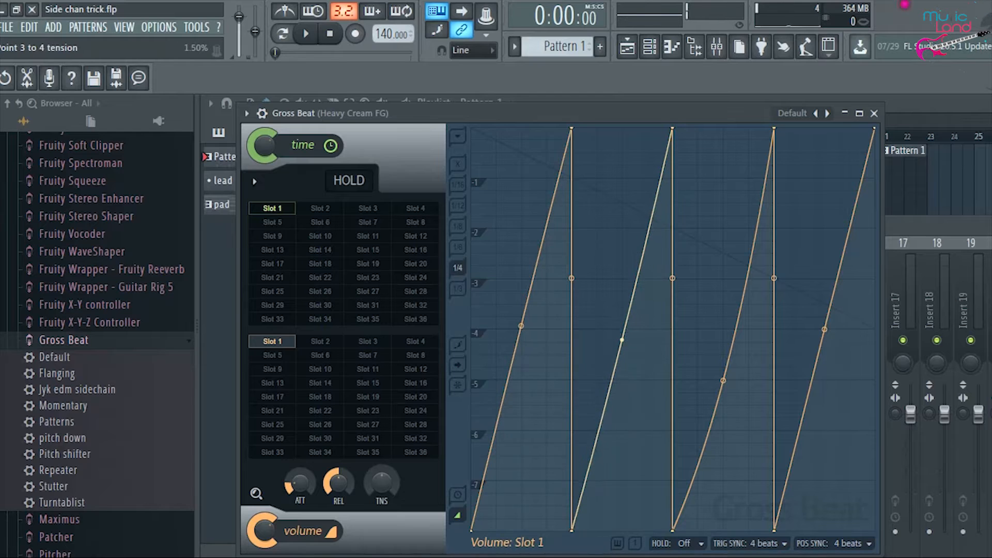
key("space")
left_click_drag(724, 382, 723, 326)
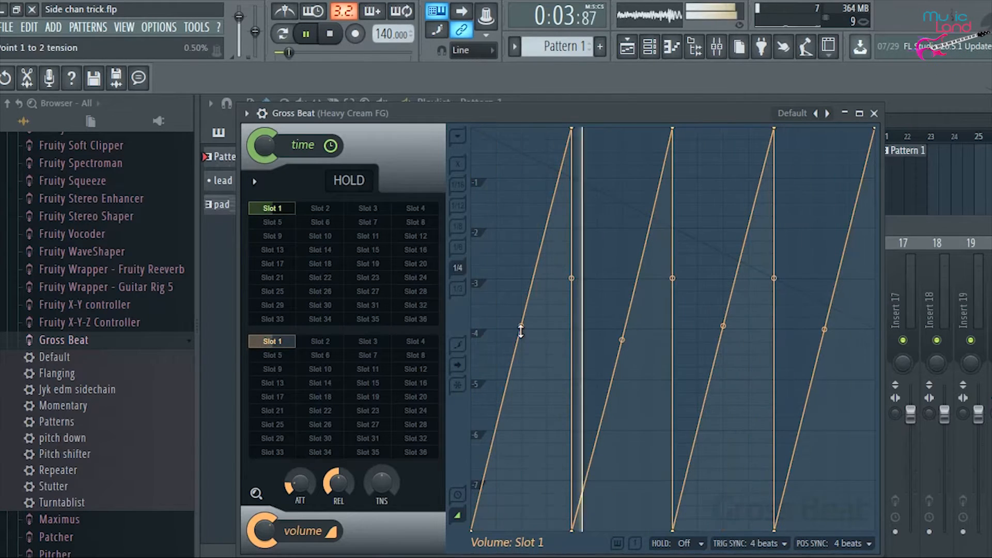
Bend all four volume ramps deeply downward so the pad stays quiet and rises only late in each beat.
left_click_drag(521, 326, 520, 511)
left_click_drag(622, 340, 622, 514)
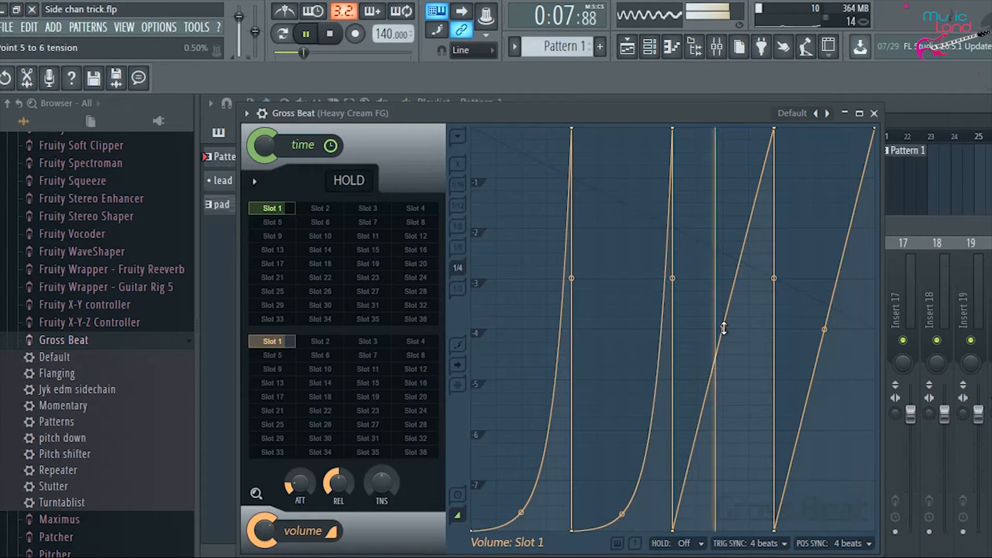
left_click_drag(723, 327, 723, 501)
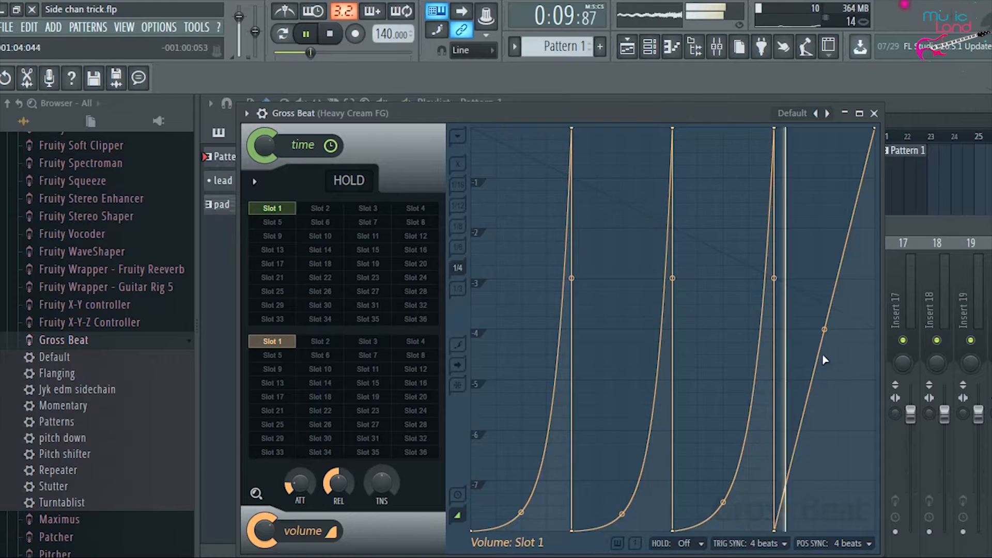
left_click_drag(824, 329, 823, 501)
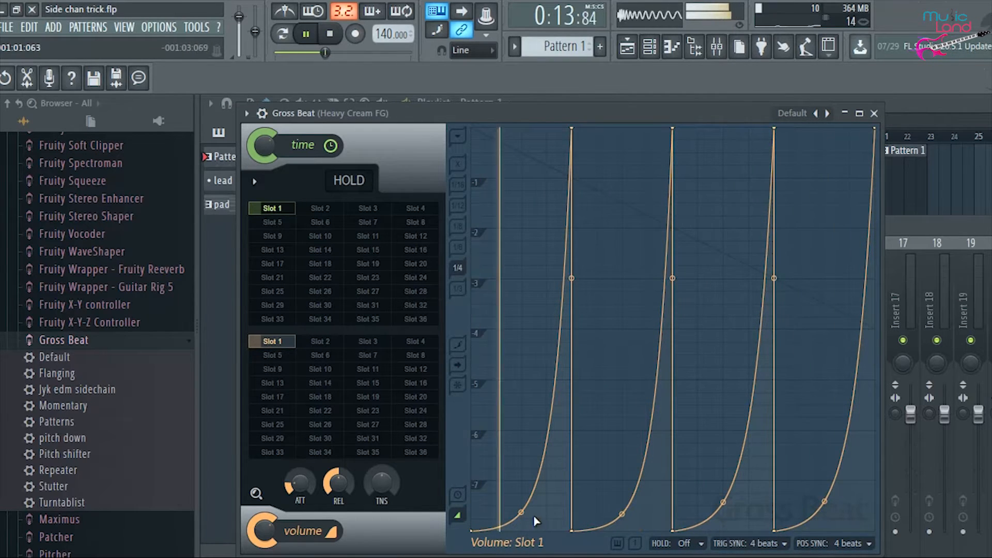
Bow all four volume ramps slightly upward to an equal curve for a faster rise, then stop playback and close Gross Beat.
left_click_drag(524, 511, 522, 281)
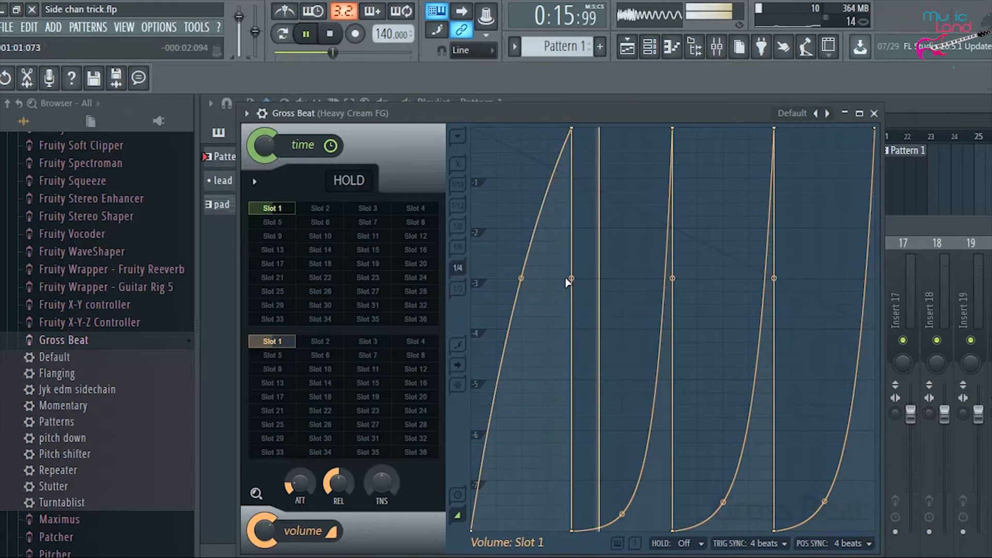
left_click_drag(622, 360, 622, 320)
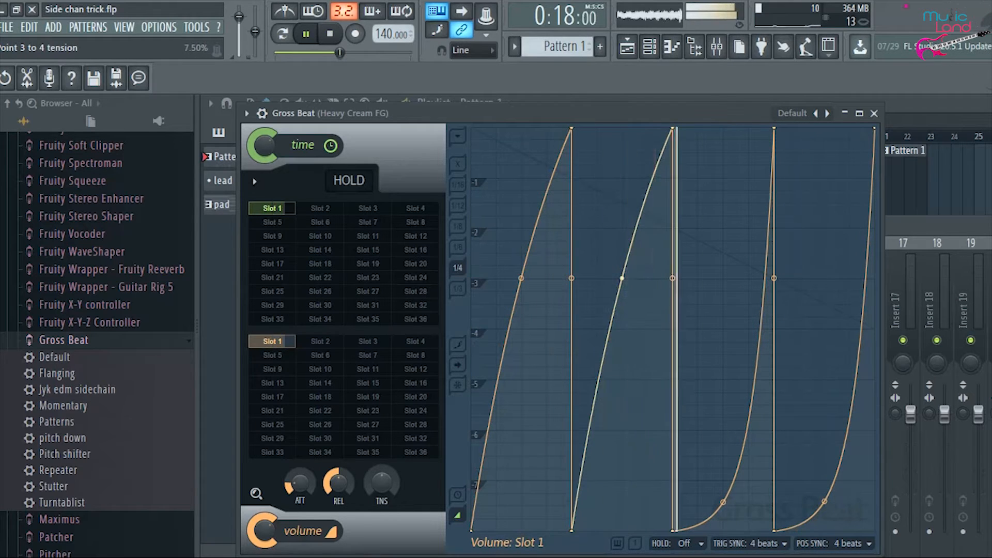
left_click_drag(723, 500, 723, 434)
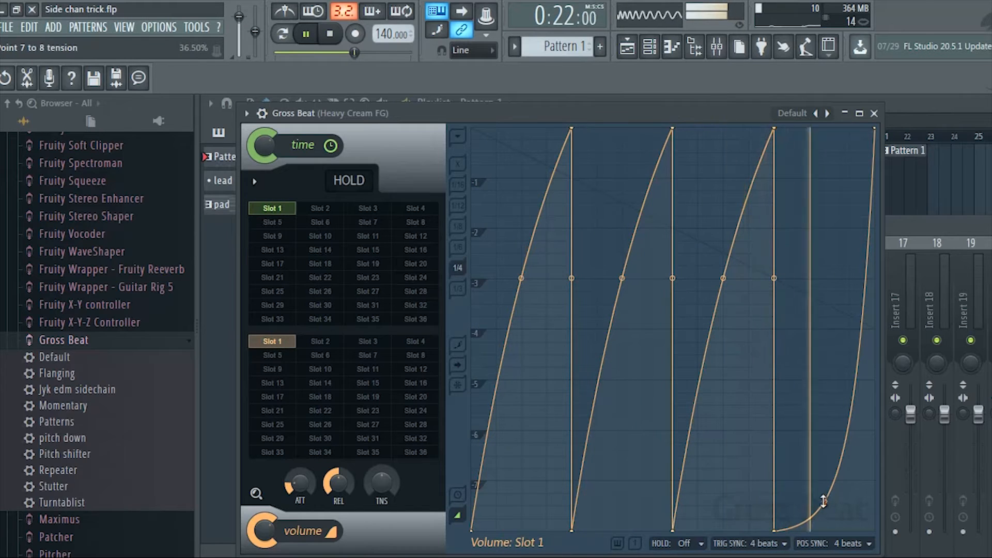
left_click_drag(823, 497, 825, 278)
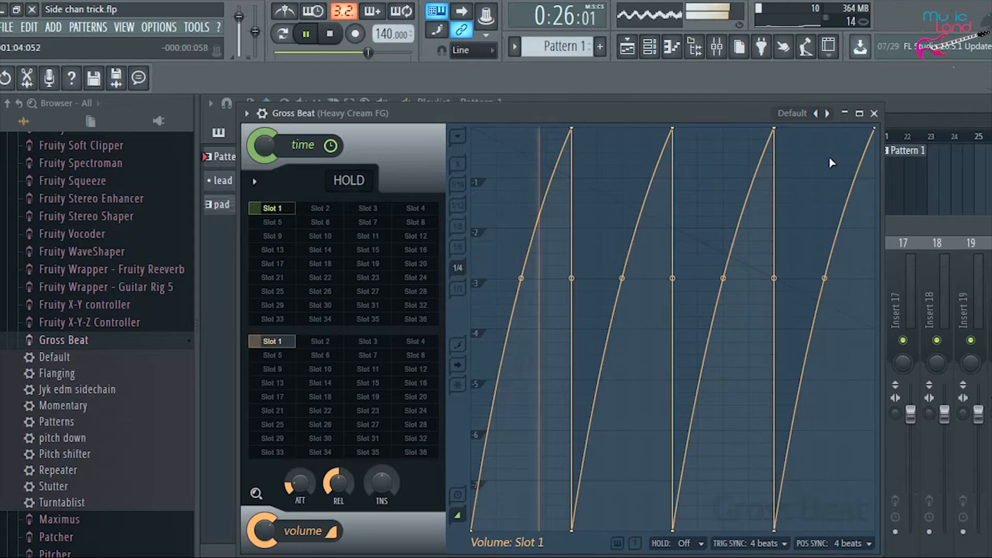
key("space")
left_click(874, 113)
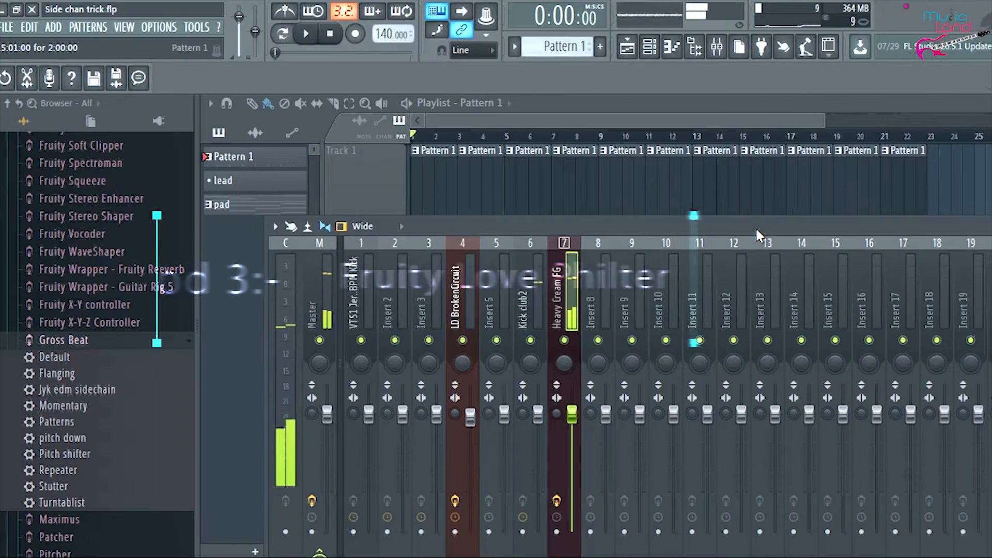
Shift the mixer to reach the effect slots and remove Gross Beat from slot 1 of the Heavy Cream FG track.
left_click_drag(755, 227, 583, 190)
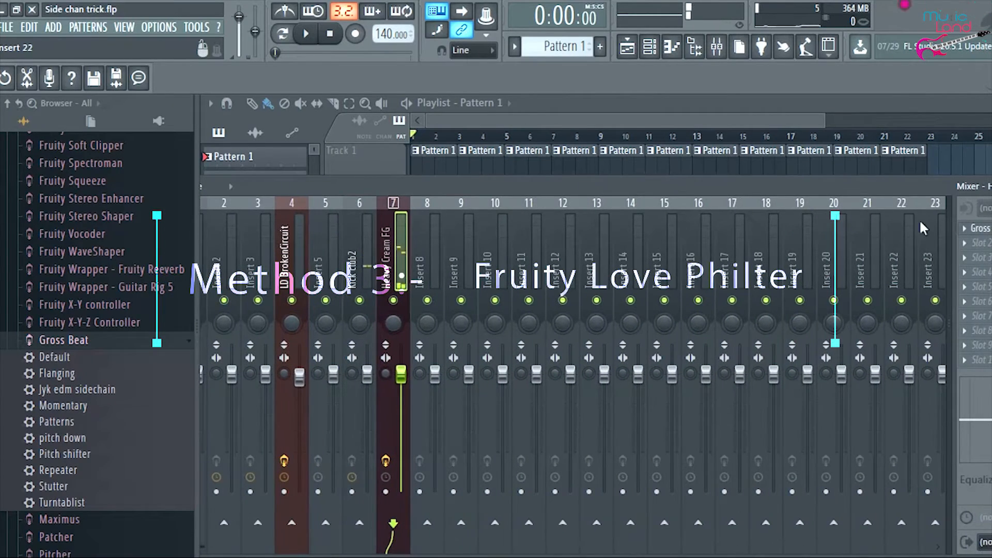
left_click(968, 228)
mouse_move(908, 209)
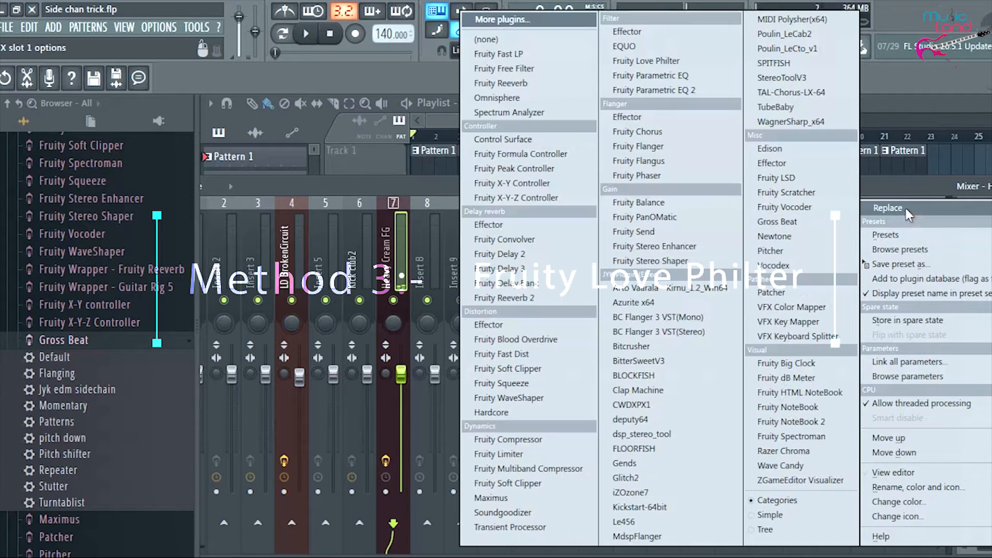
left_click(517, 40)
Play the pad without its effect, and load Fruity Love Philter into effect slot 1 of the Heavy Cream FG track.
key("space")
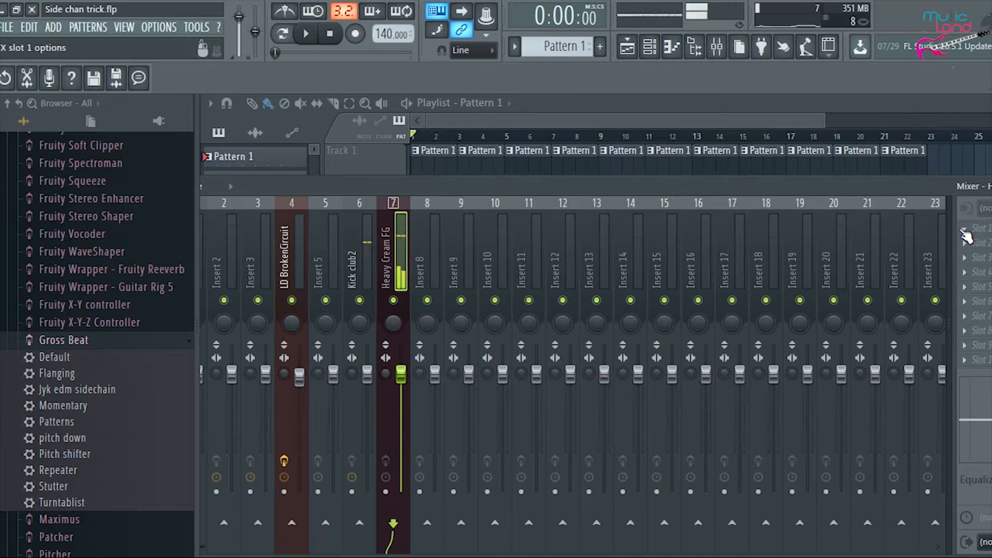
left_click(965, 231)
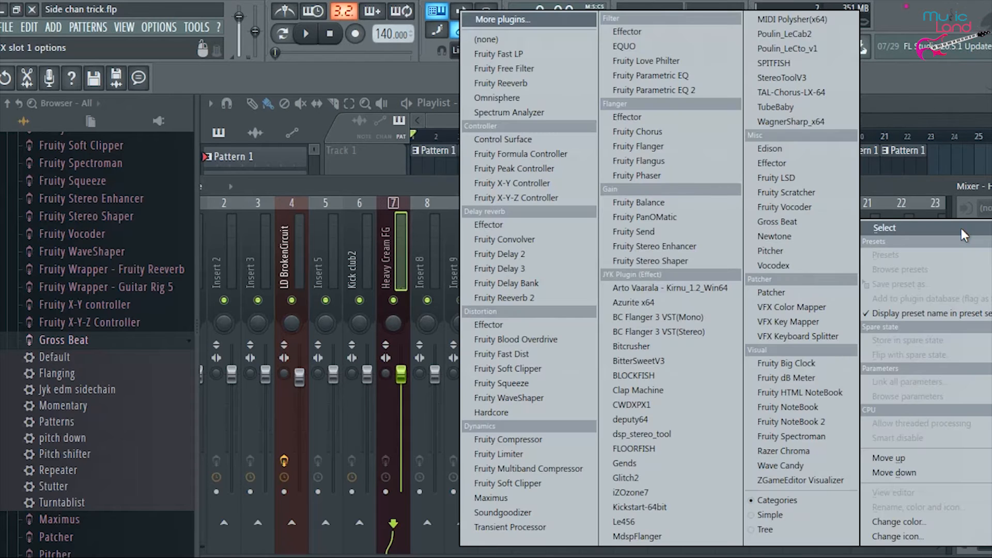
left_click(640, 60)
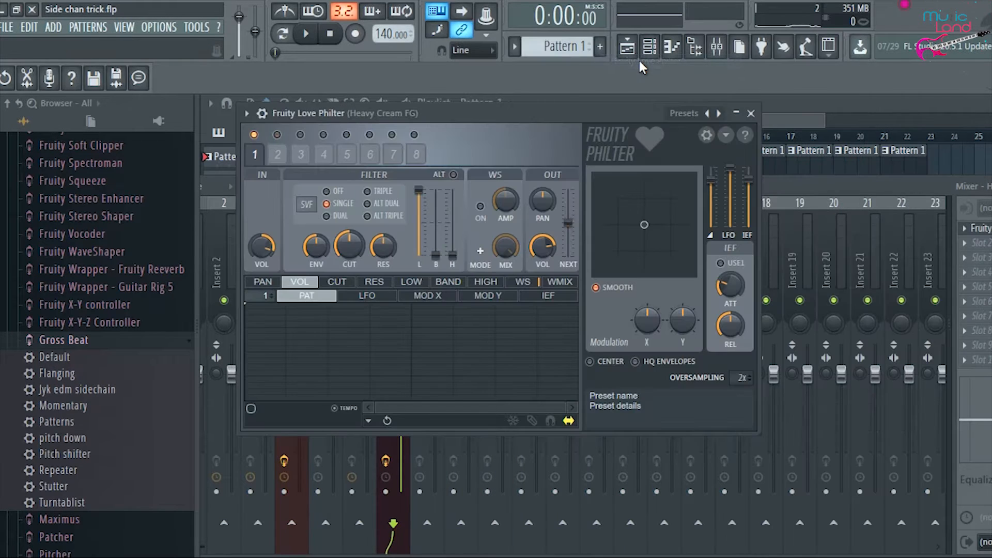
Move the Fruity Love Philter window clear of the toolbar and load its Default preset.
left_click_drag(582, 111, 667, 167)
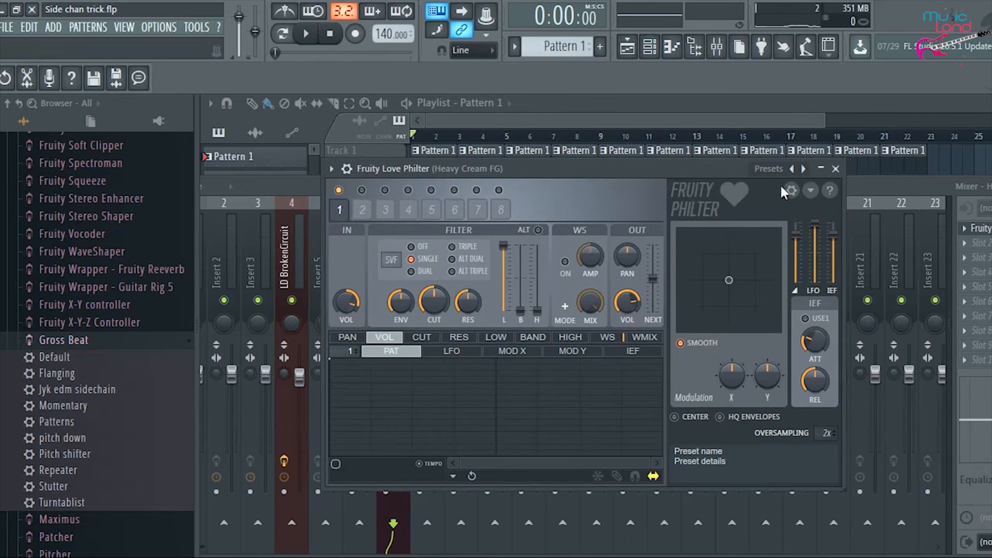
left_click(803, 169)
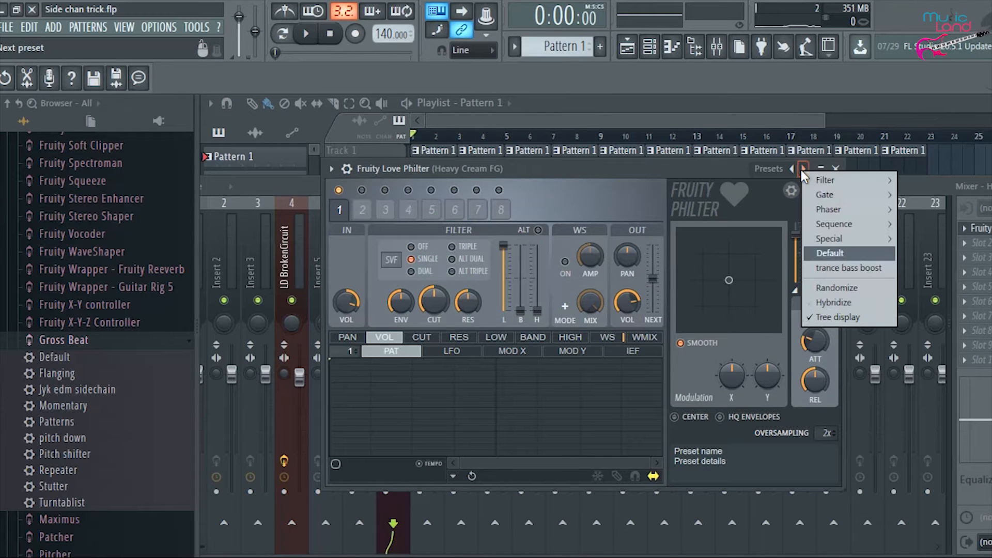
left_click(837, 250)
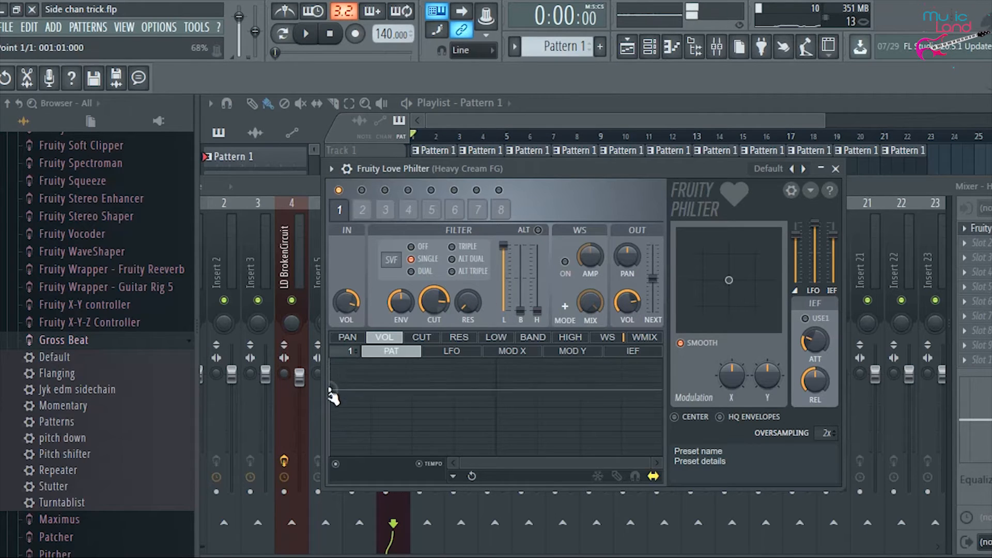
Draw a volume envelope rising from zero to full with a sharp drop at its end, and make it all loop.
left_click_drag(400, 421, 500, 362)
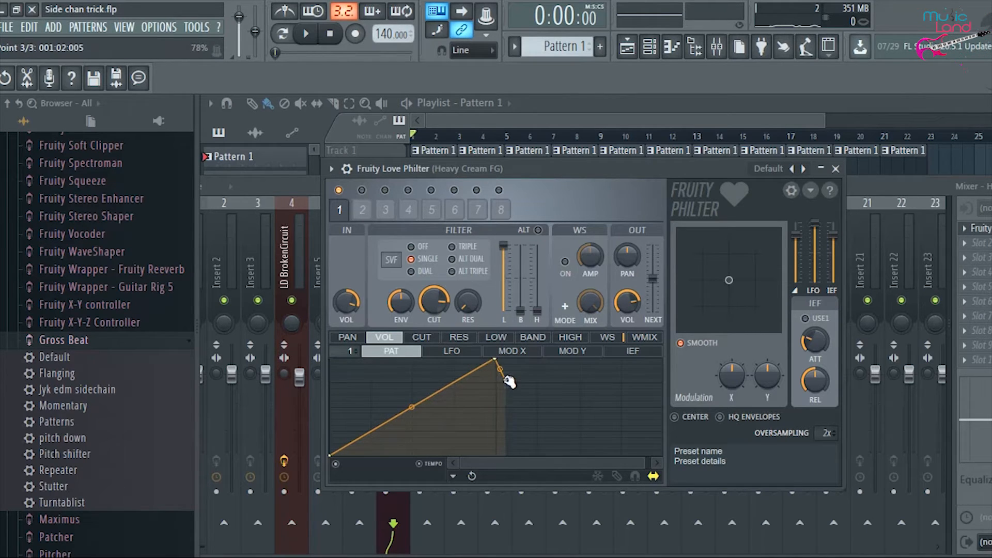
left_click(454, 476)
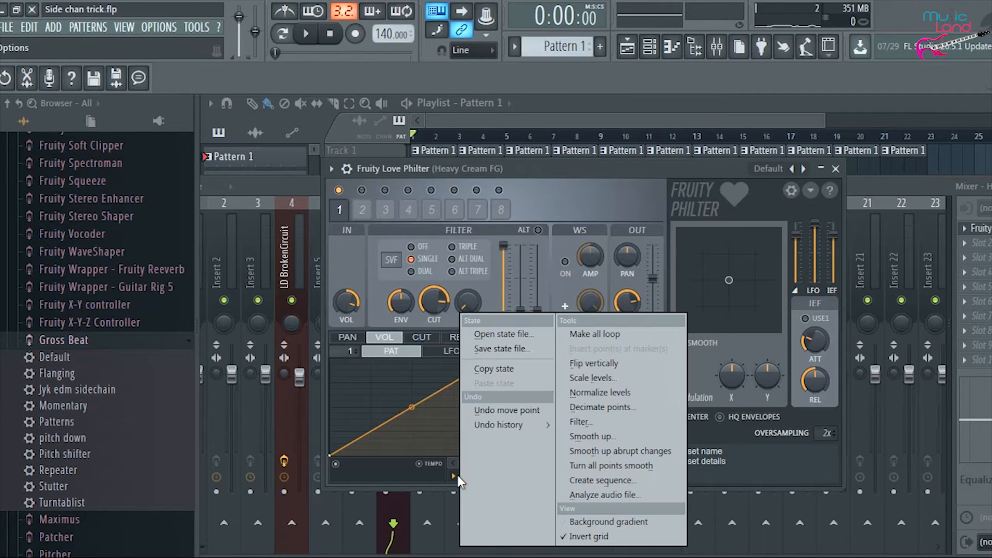
left_click(598, 330)
Bend the looping volume ramp downward during playback so the pad rises late, and close Fruity Love Philter.
key("space")
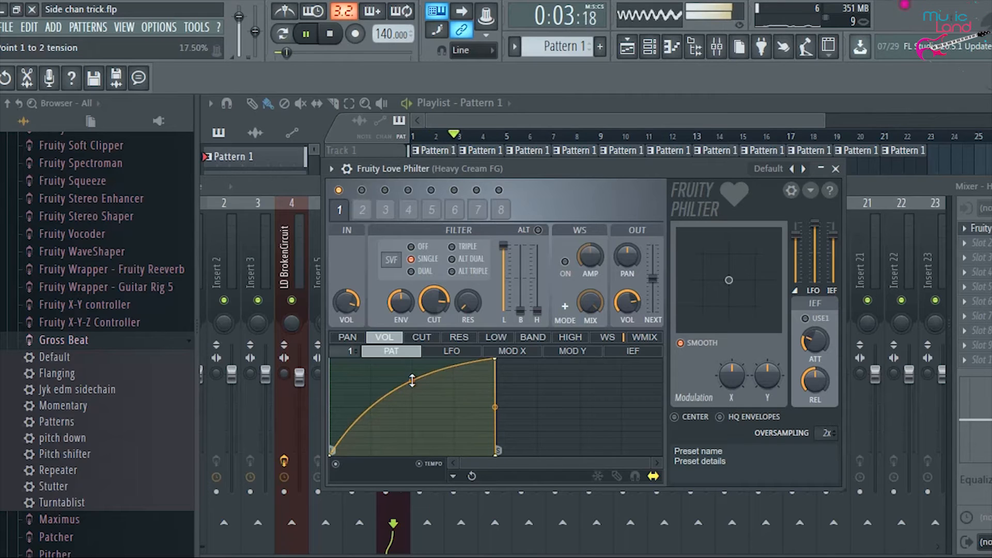
left_click_drag(412, 399, 411, 428)
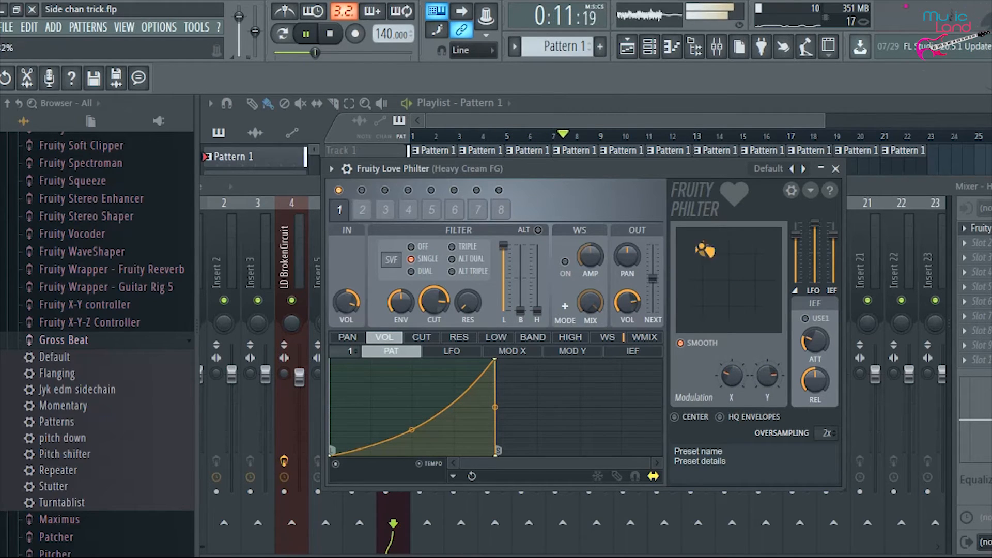
left_click(835, 169)
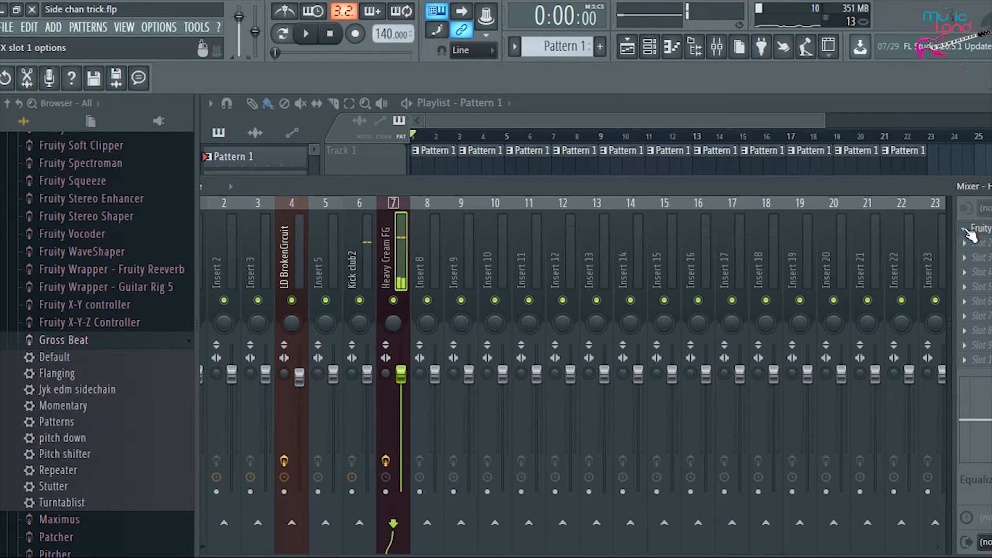
Remove Fruity Love Philter from slot 1 of the Heavy Cream FG track and briefly play the pad without it.
left_click(962, 225)
mouse_move(902, 209)
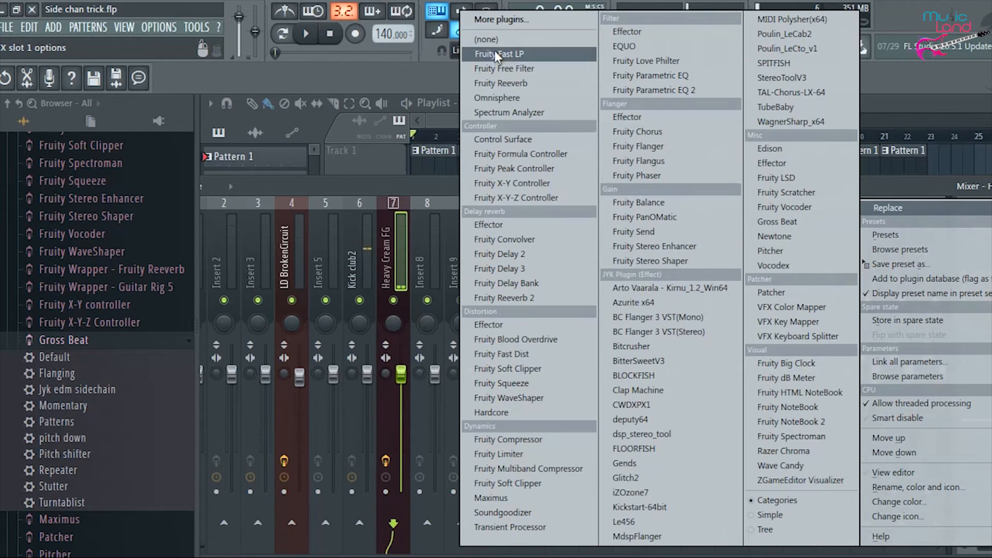
left_click(498, 48)
key("space")
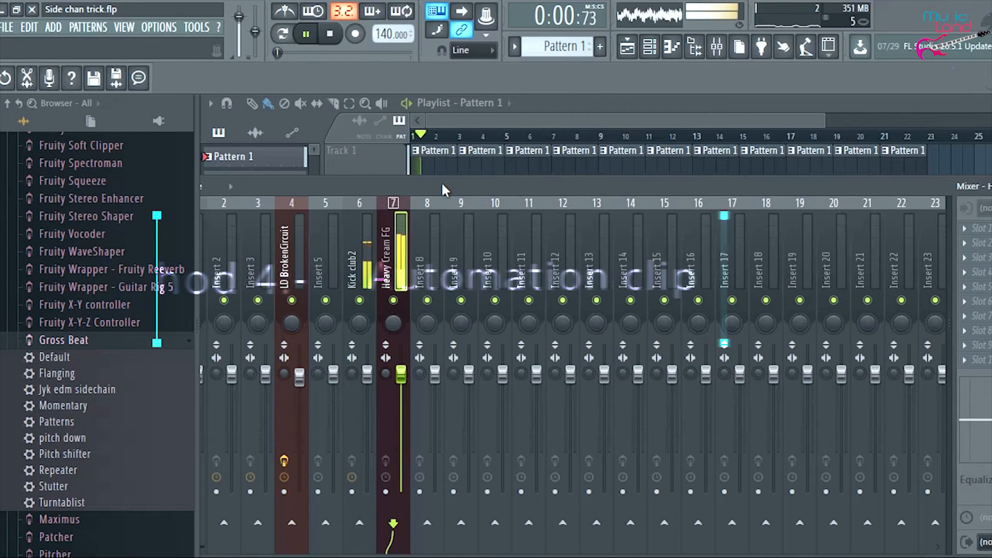
key("space")
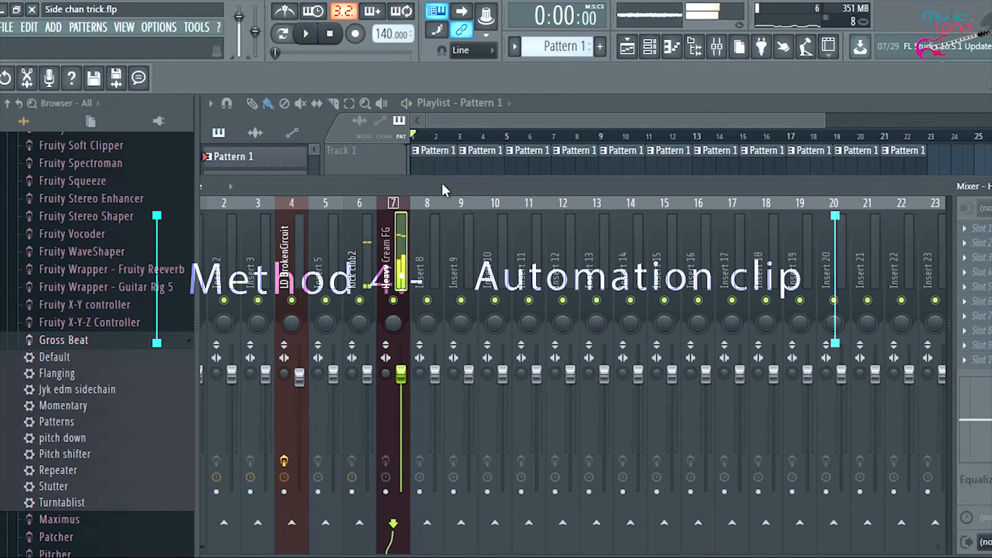
Select the pad pattern in the playlist, show the channel rack and move it clear of the pattern list.
left_click(472, 115)
scroll(485, 119, "up", 5)
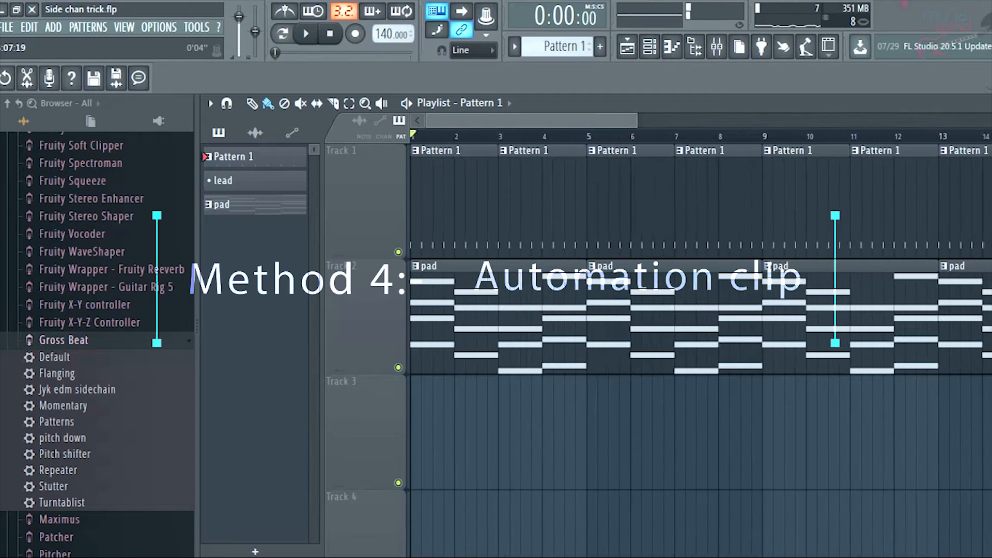
left_click(421, 271)
left_click(649, 47)
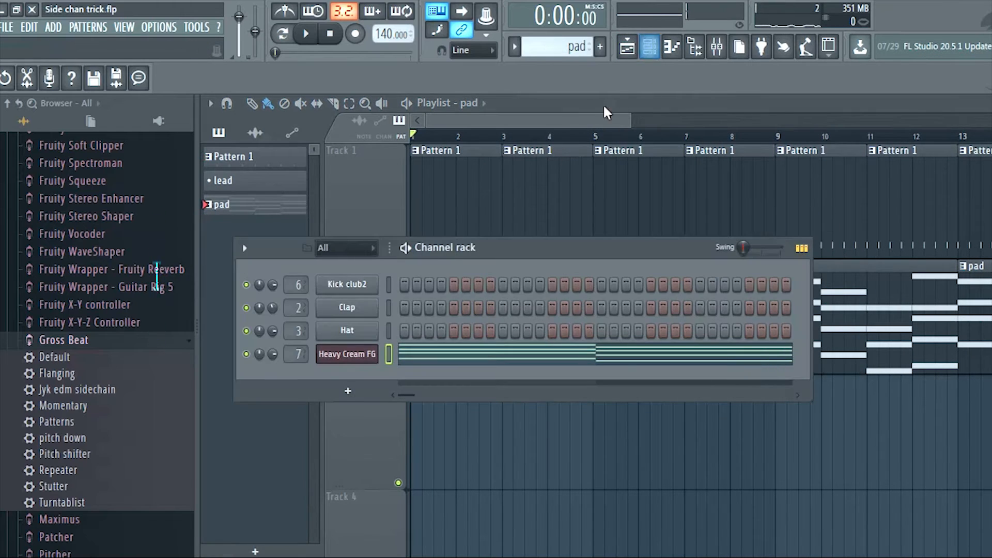
left_click_drag(479, 249, 645, 208)
Play the song while trying out lower channel volume settings on the Heavy Cream FG channel.
key("space")
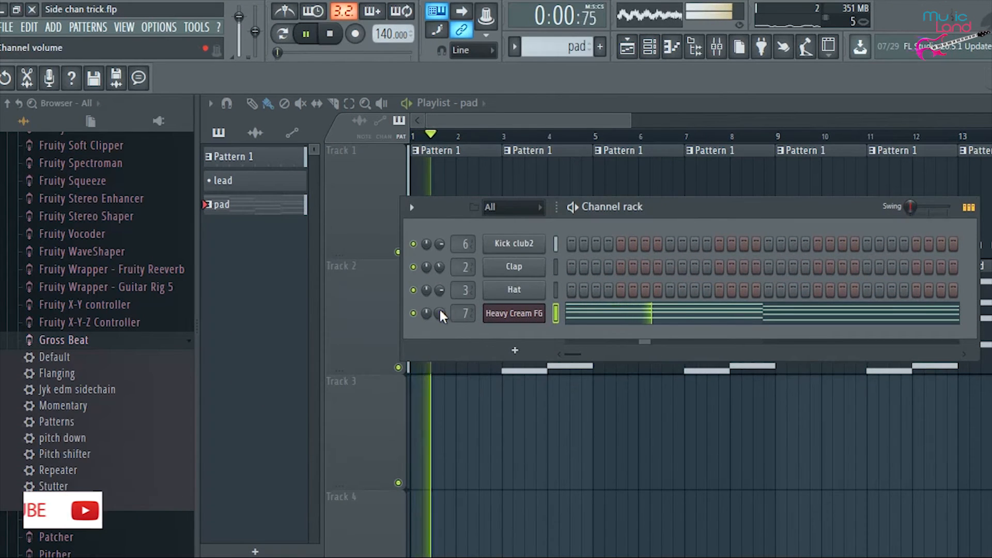
left_click_drag(439, 310, 438, 335)
key("space")
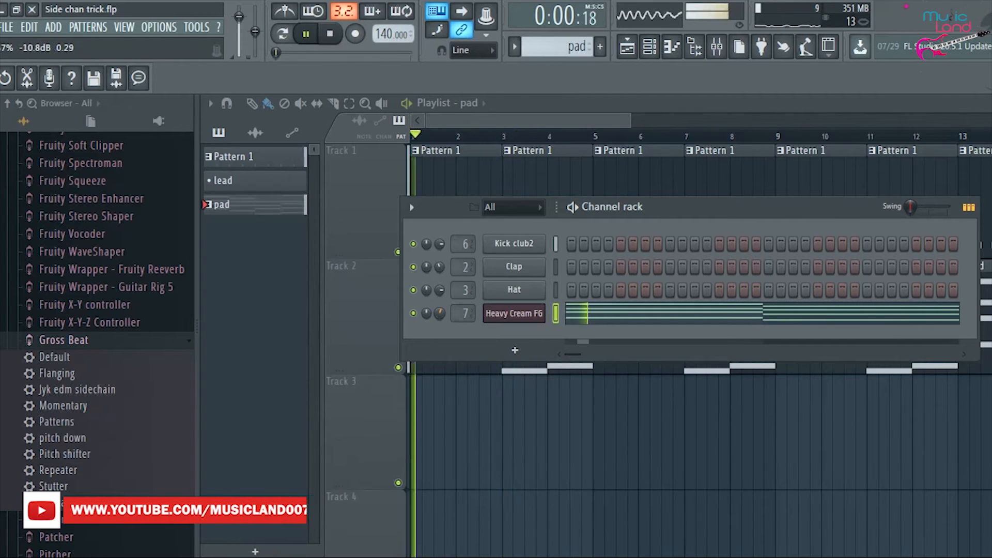
Create an automation clip for the Heavy Cream FG channel volume, hide the channel rack and briefly play the song.
right_click(439, 311)
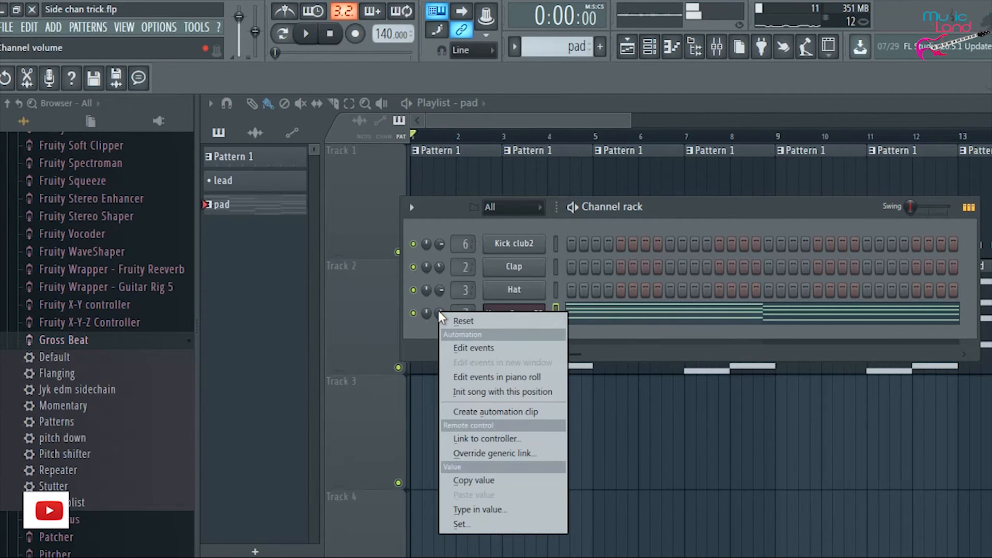
left_click(482, 408)
key("F6")
scroll(529, 122, "up", 2)
key("space")
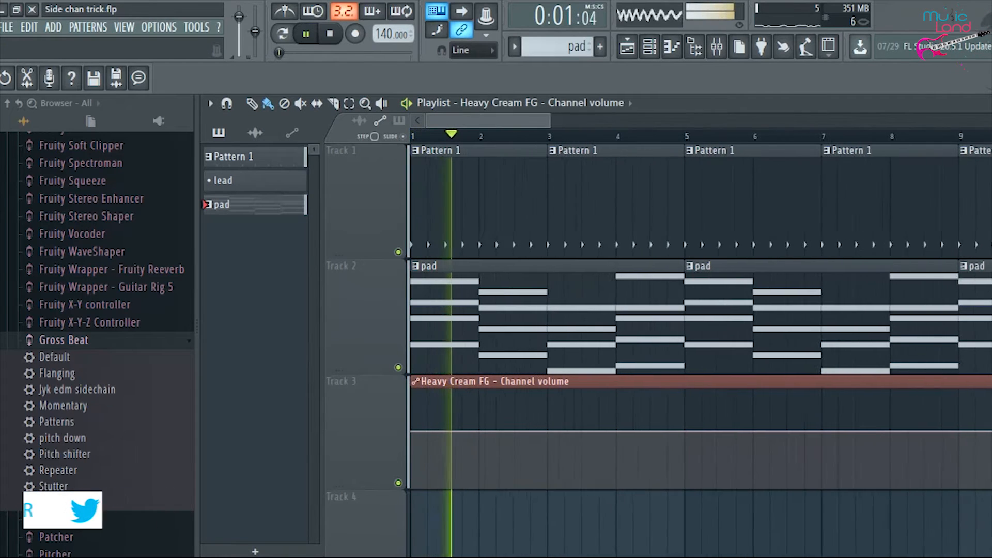
key("space")
Hide the browser and shorten the channel volume automation clip on Track 3 to one bar.
scroll(507, 126, "down", 3)
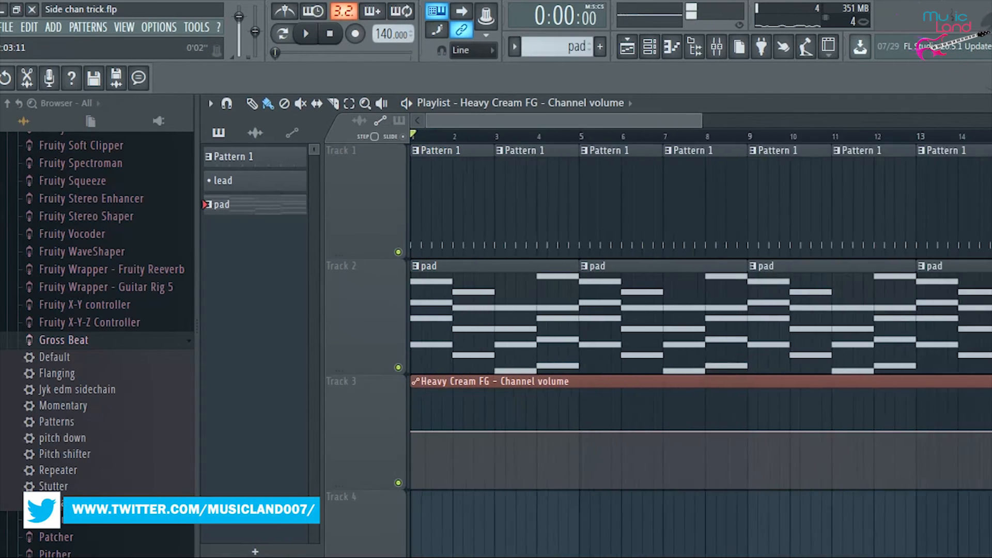
left_click(710, 48)
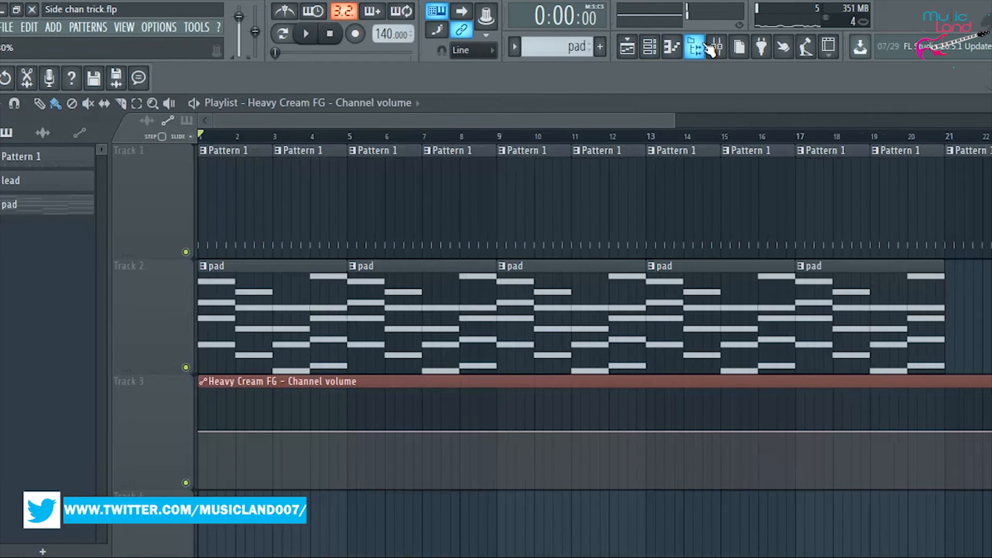
scroll(541, 115, "down", 1)
scroll(542, 111, "down", 1)
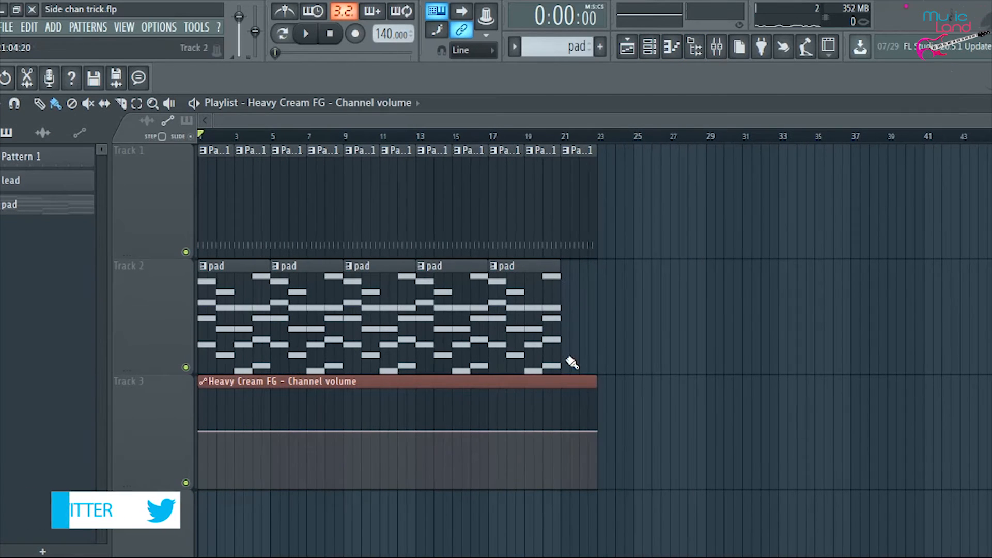
left_click_drag(594, 382, 209, 384)
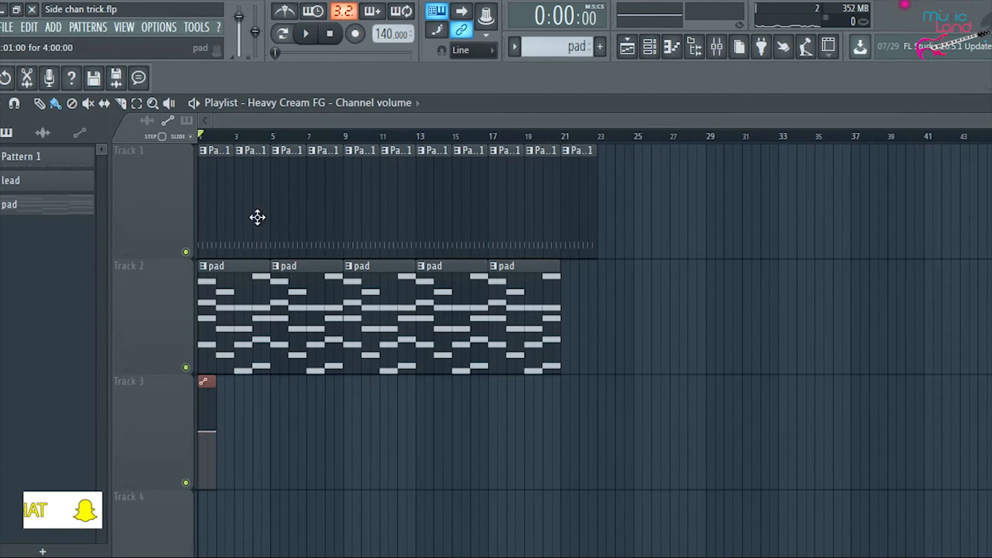
Add an automation point at the second beat and lower the clip's first point to 0% to form a ramp.
scroll(292, 126, "up", 5)
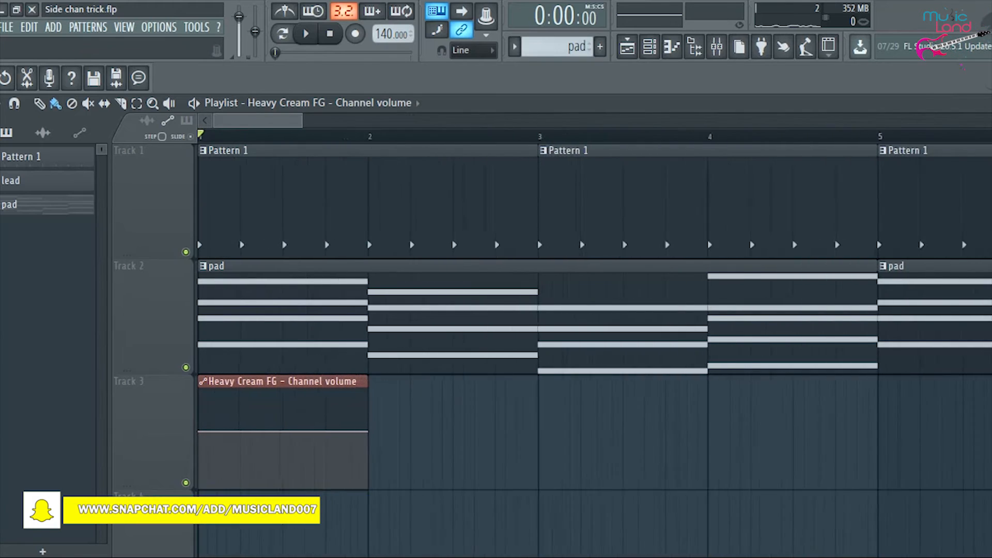
scroll(346, 462, "up", 3)
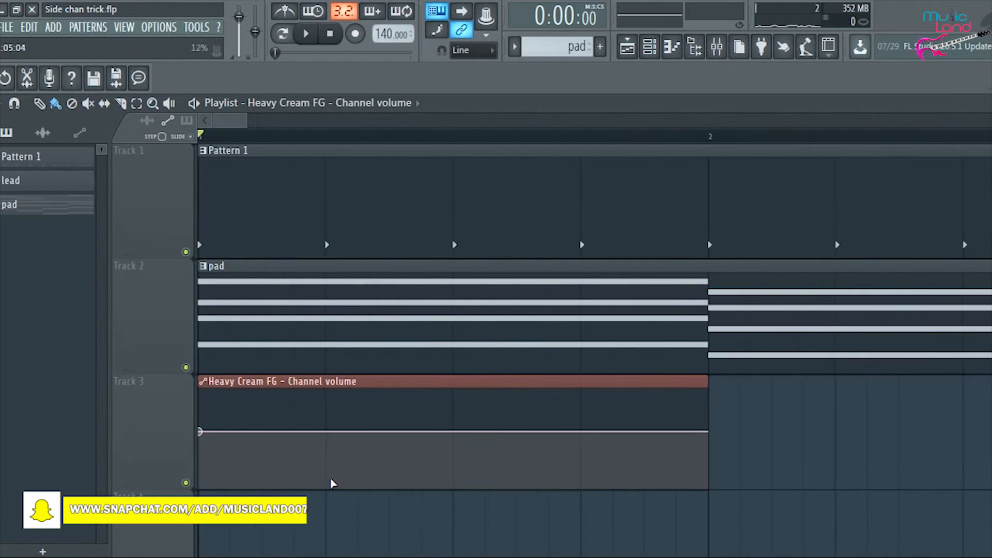
left_click(326, 432)
left_click_drag(200, 432, 201, 527)
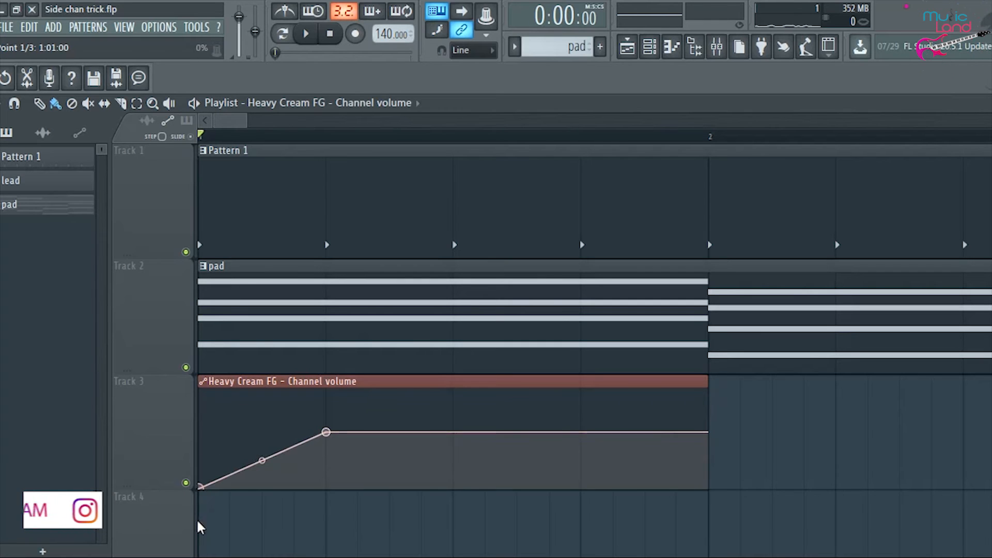
Trim the automation clip to one beat, repeat it four times to fill bar 1, and briefly play it.
mouse_move(704, 376)
left_mouse_down()
mouse_move(349, 394)
mouse_move(344, 420)
mouse_move(682, 436)
left_mouse_up()
key("space")
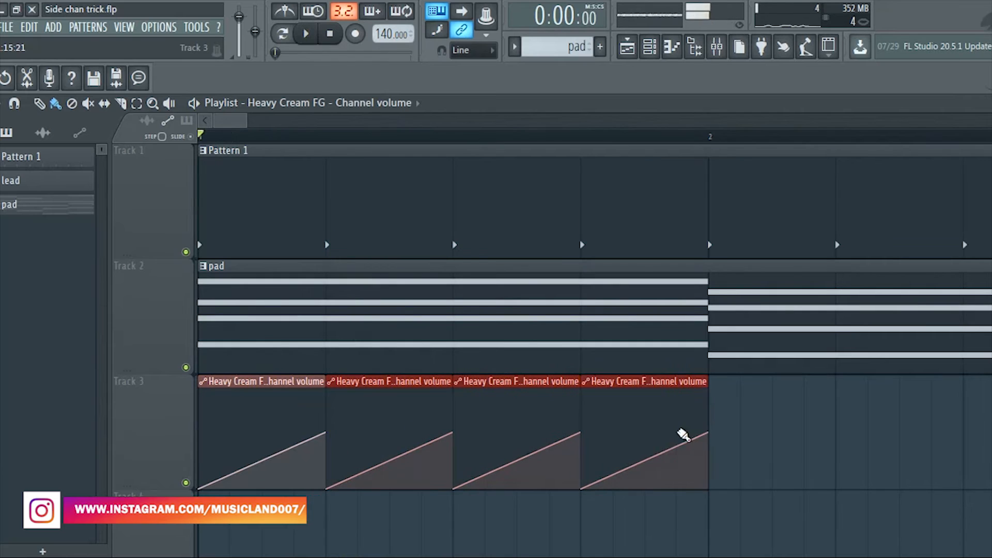
key("space")
Select the four automation ramps in bar 1 and repeat them along Track 3 to the middle of bar 10.
scroll(333, 401, "down", 6)
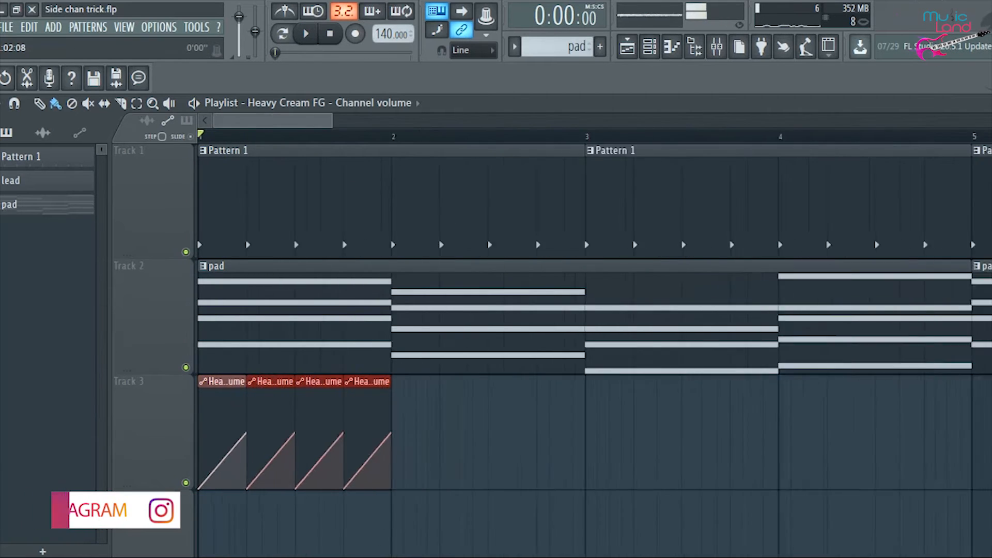
left_click_drag(332, 397, 197, 434)
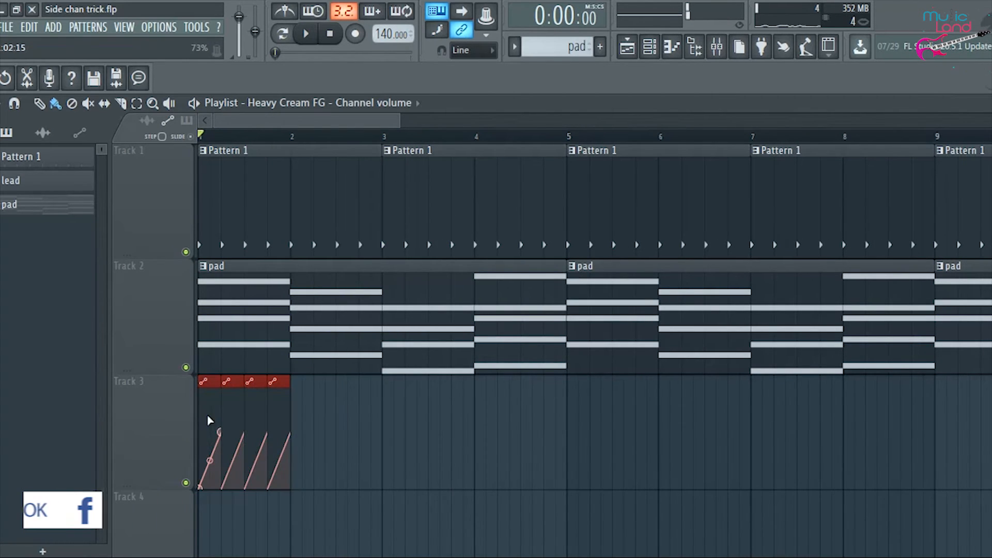
left_click(295, 407)
mouse_move(304, 410)
left_mouse_down()
mouse_move(830, 432)
mouse_move(597, 325)
left_mouse_up()
Play the arrangement to hear the volume automation, and clear the automation clips from Track 3.
key("space")
scroll(323, 119, "down", 5)
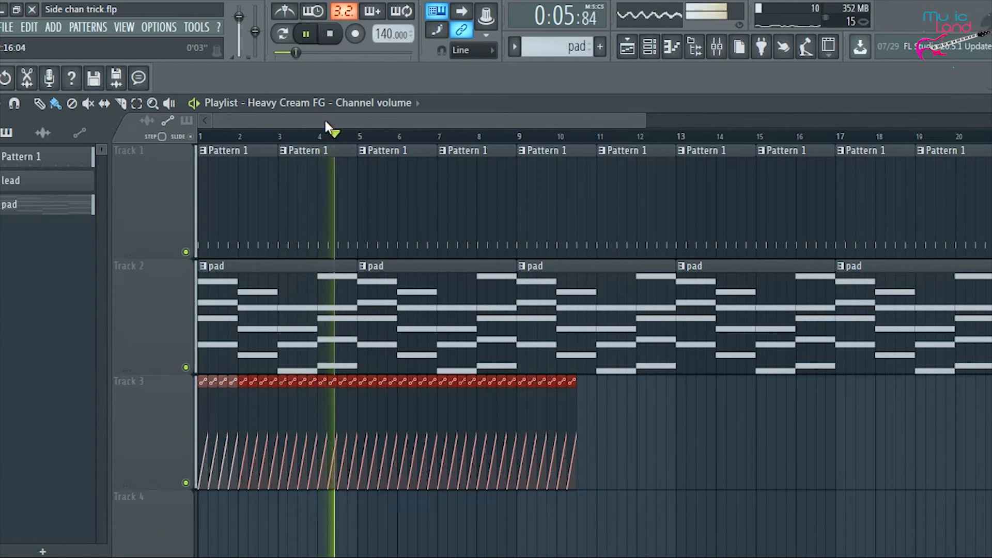
key("space")
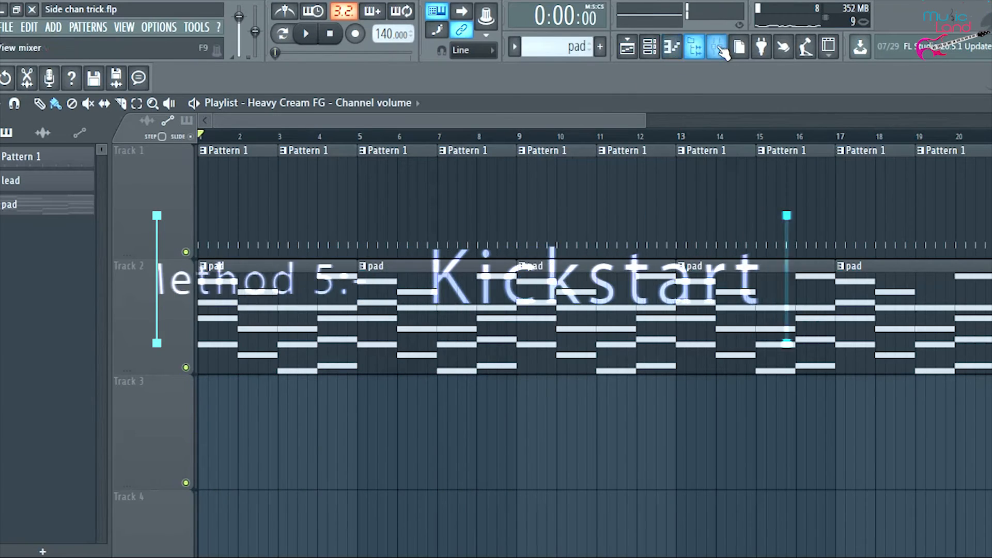
Open the mixer, play the pad without effects, and load Kickstart-64bit into slot 1 of the Heavy Cream FG track.
left_click(719, 48)
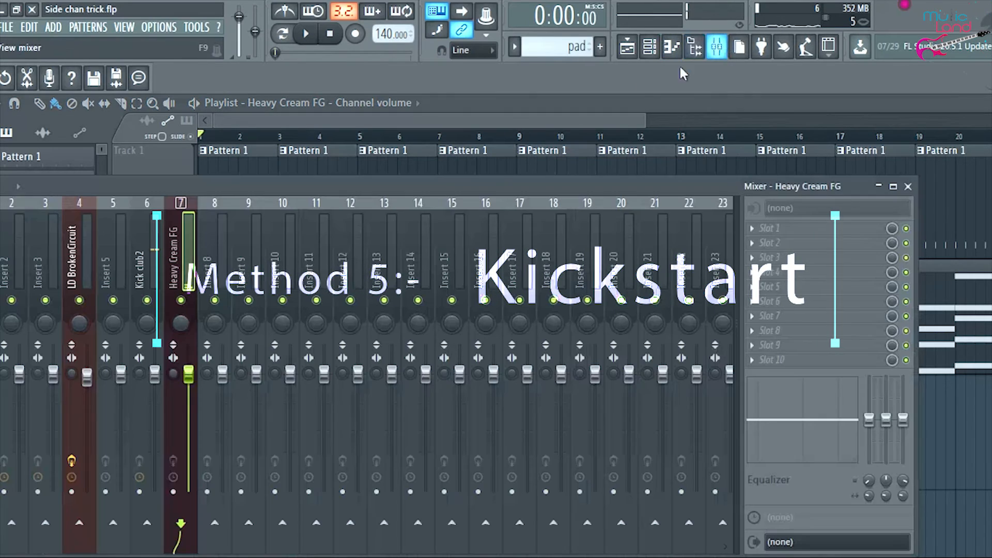
key("space")
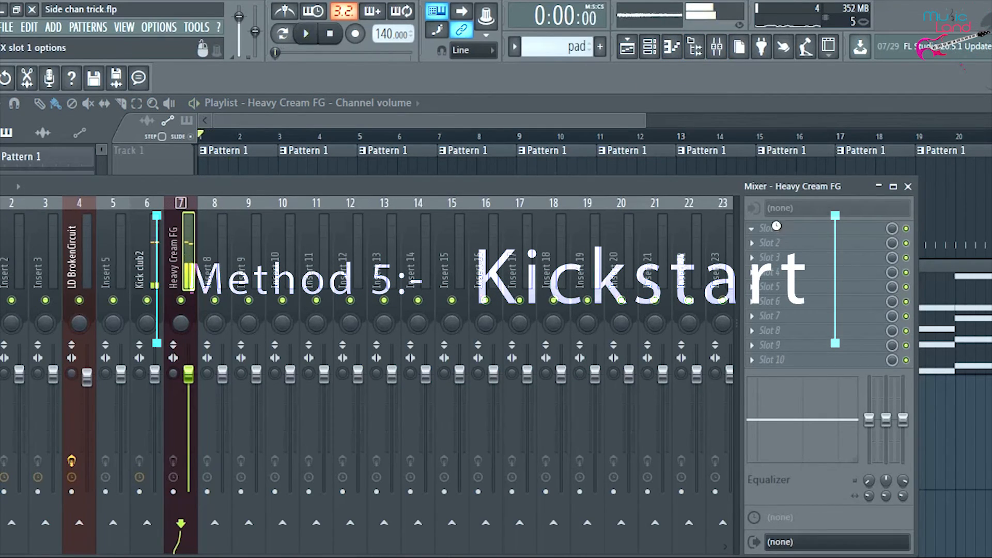
key("alt+p")
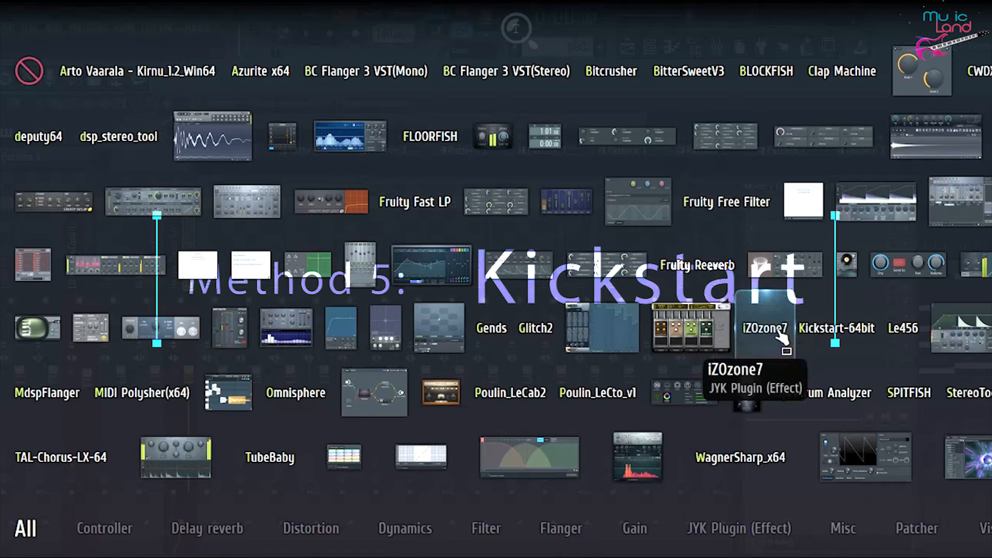
left_click(840, 328)
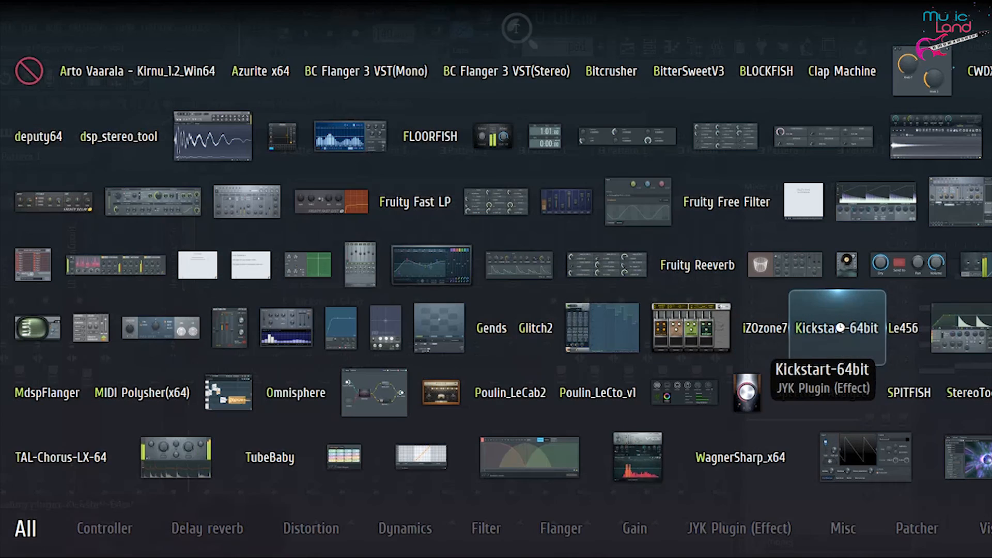
Choose the Classic Chain curve in Kickstart and play the song to hear it on the pad.
left_click(550, 368)
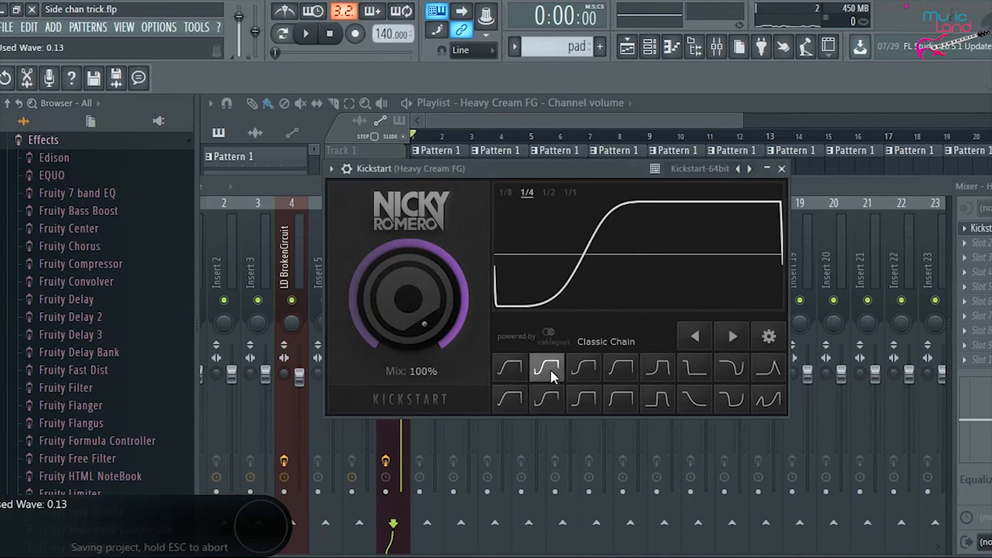
key("space")
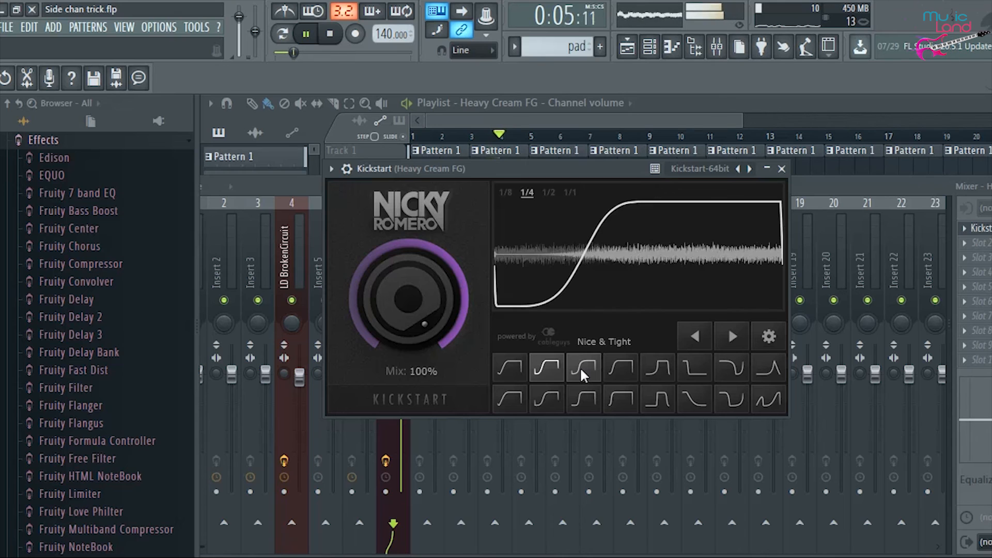
Audition Kickstart curves including Subbass Chain, Reverse Chain and Short Kick on the playing pad, settle on High Chain, and stop playback.
left_click(580, 367)
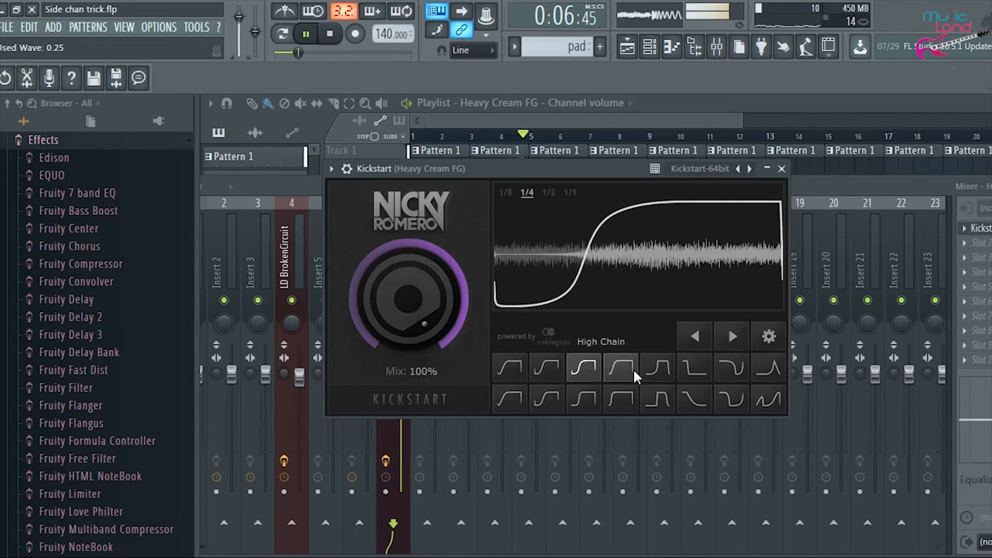
left_click(683, 368)
left_click(660, 367)
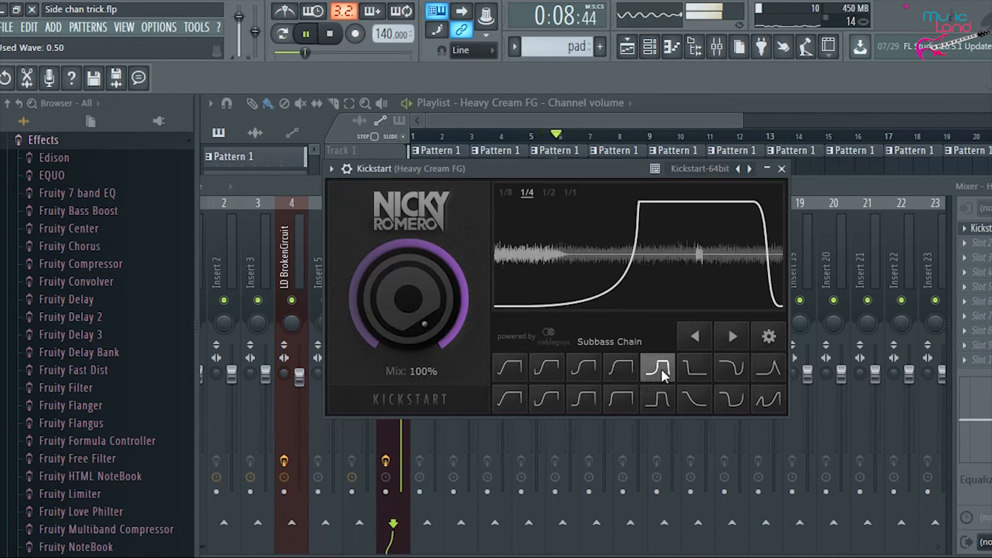
left_click(722, 371)
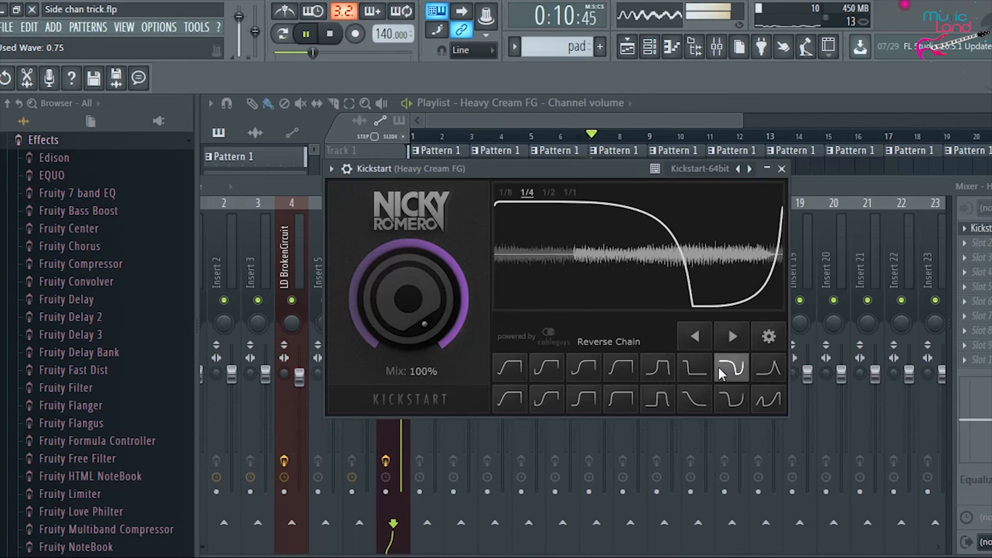
left_click(701, 366)
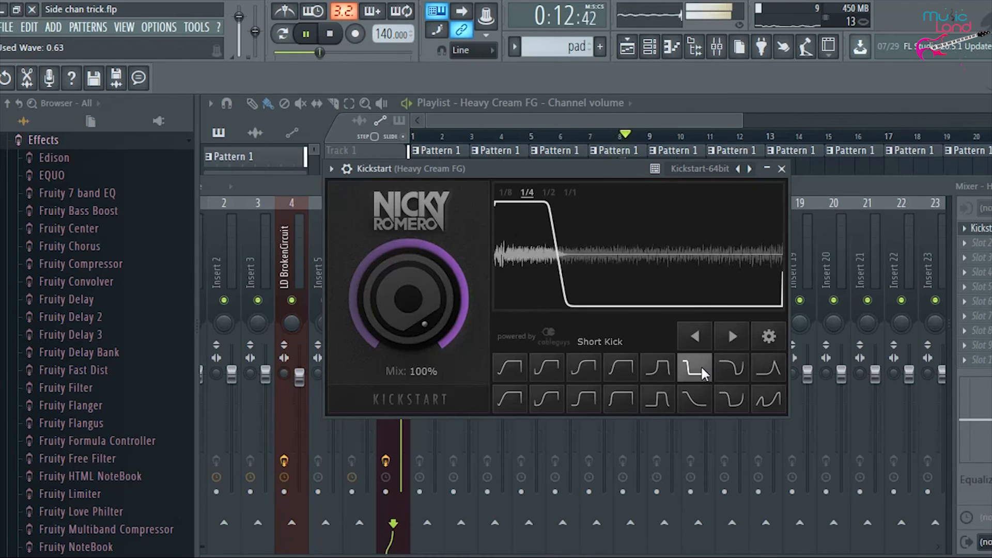
left_click(729, 372)
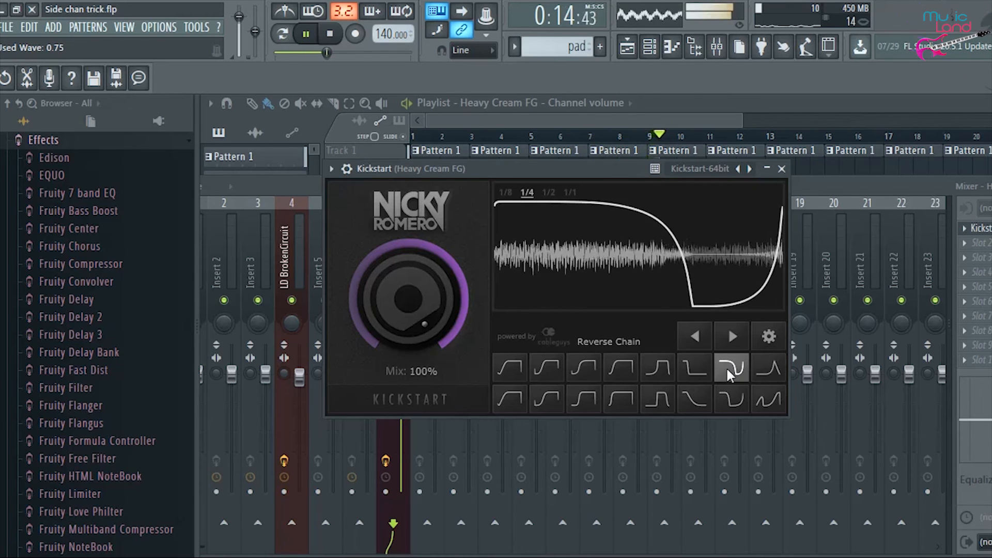
left_click(694, 368)
left_click(624, 369)
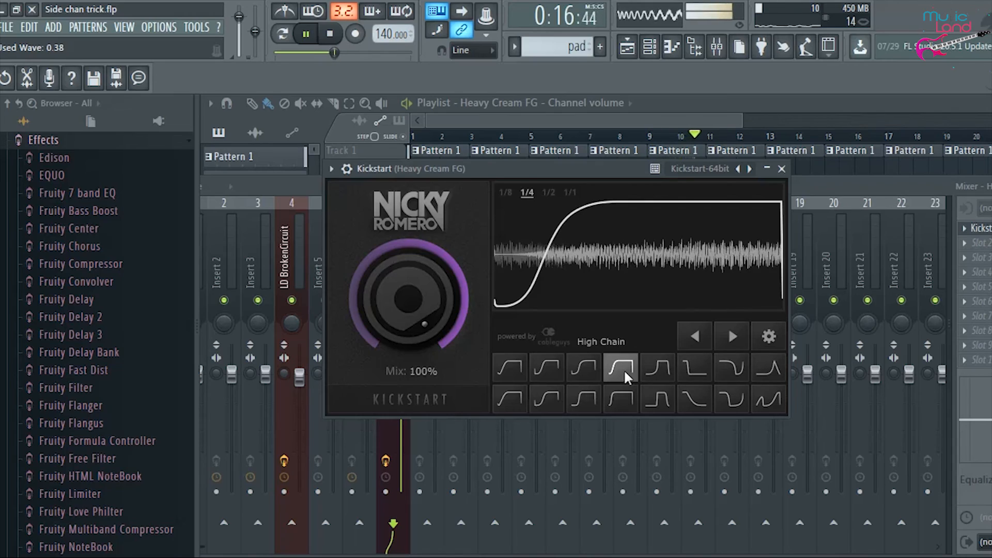
key("space")
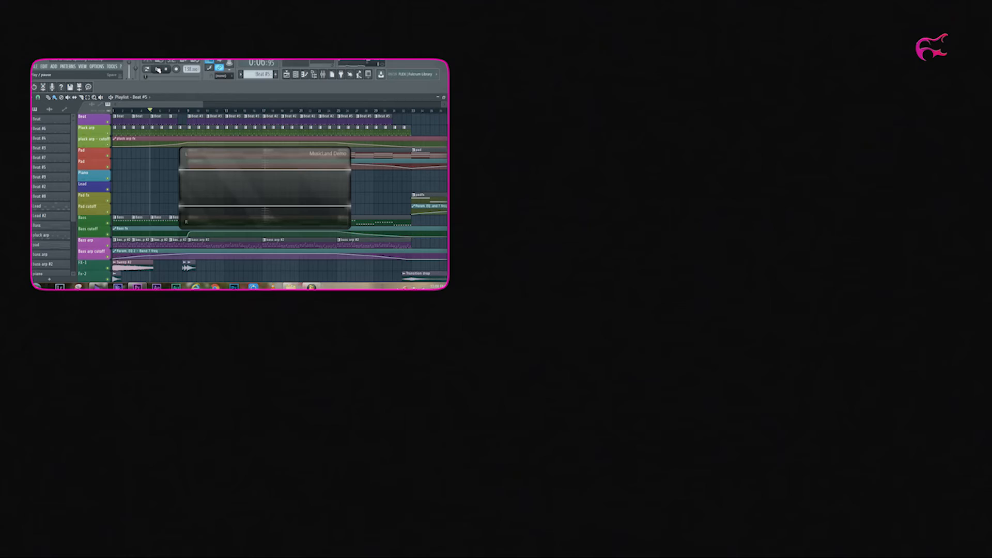